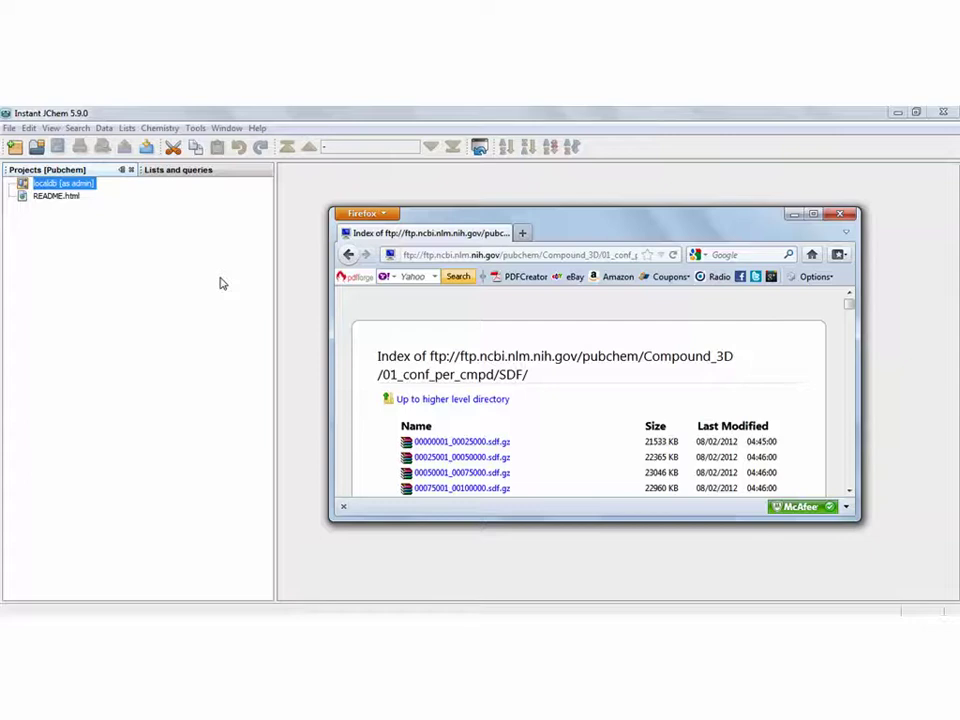
Step: Create a new data tree and structure table in localdb named PubChem_01ConfPerCmpd with duplicate filtering enabled
{"action": "right_click", "coordinate": [85, 184]}
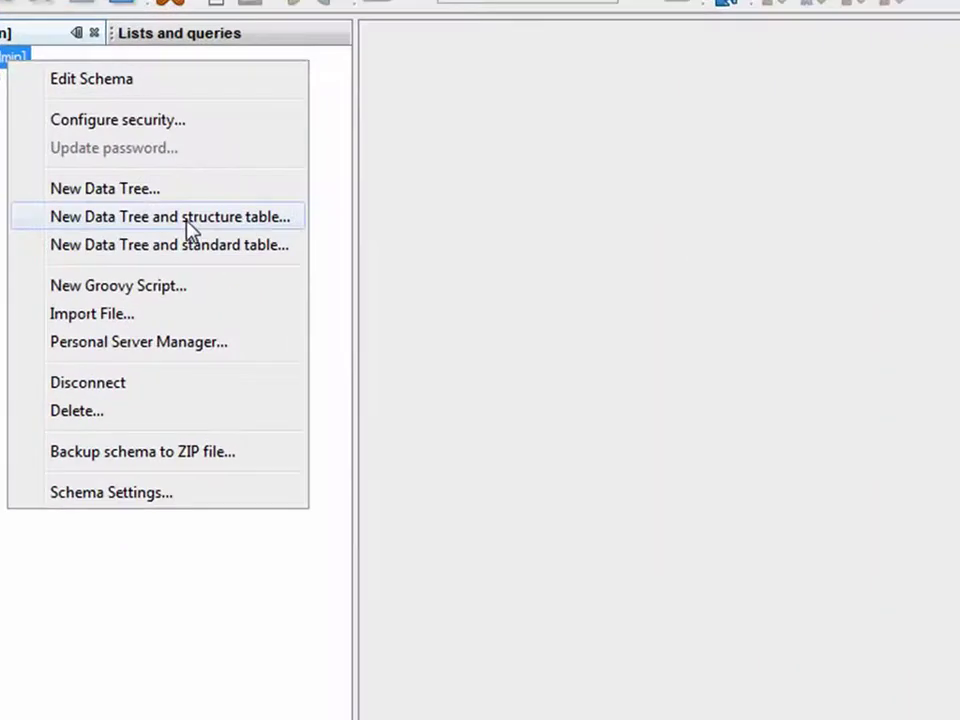
{"action": "left_click", "coordinate": [181, 262]}
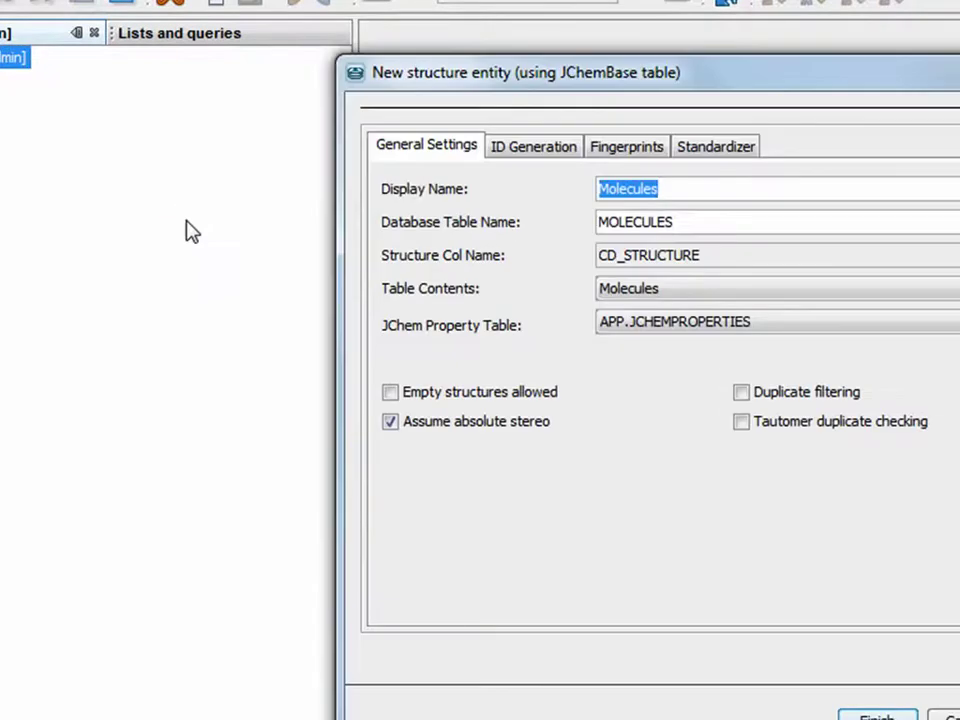
{"action": "left_click", "coordinate": [663, 188]}
{"action": "double_click", "coordinate": [663, 188]}
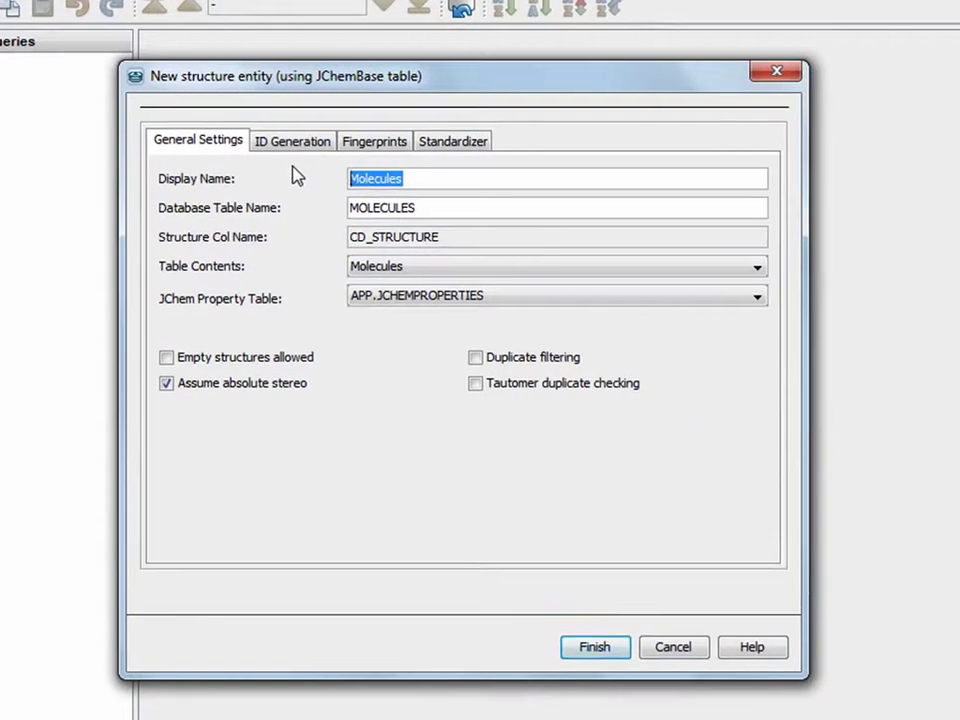
{"action": "type", "text": "PubChem_01ConfPerCmpd"}
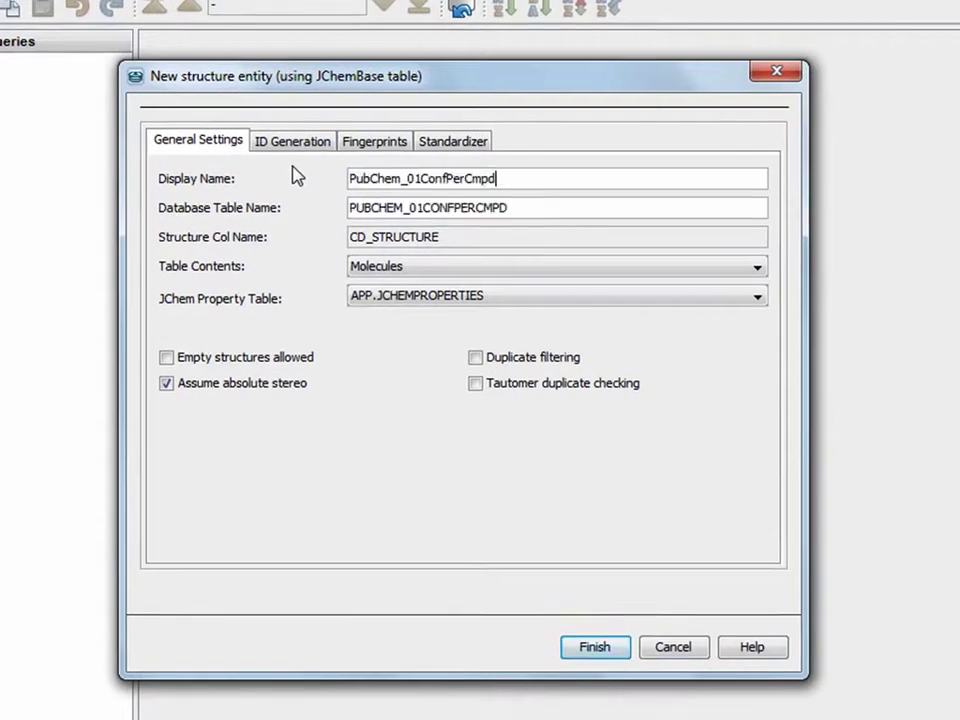
{"action": "left_click", "coordinate": [476, 362]}
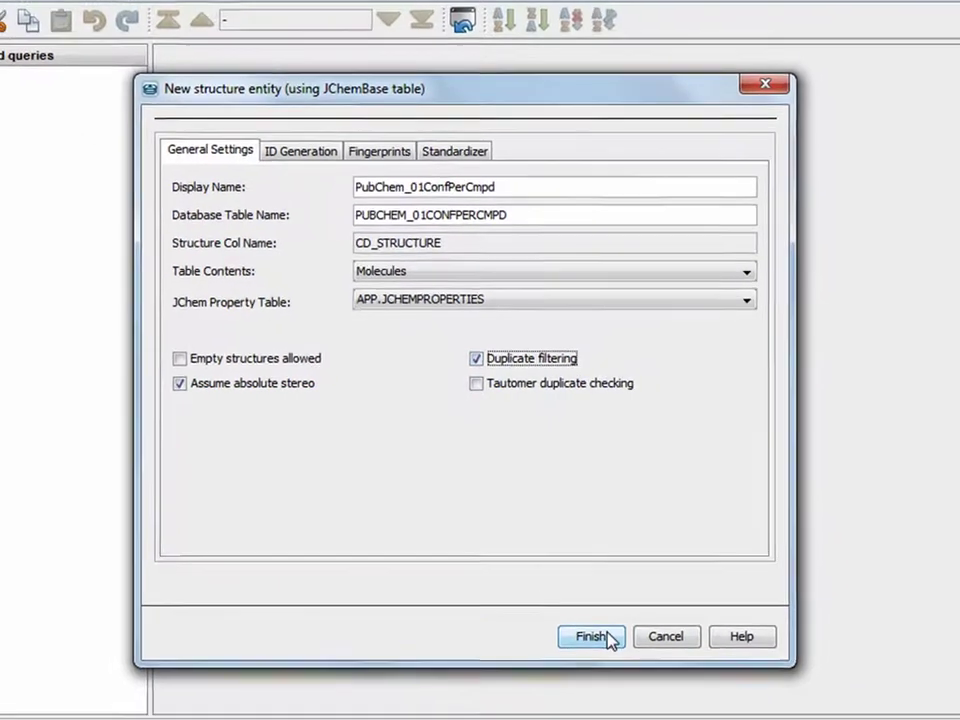
{"action": "left_click", "coordinate": [605, 637]}
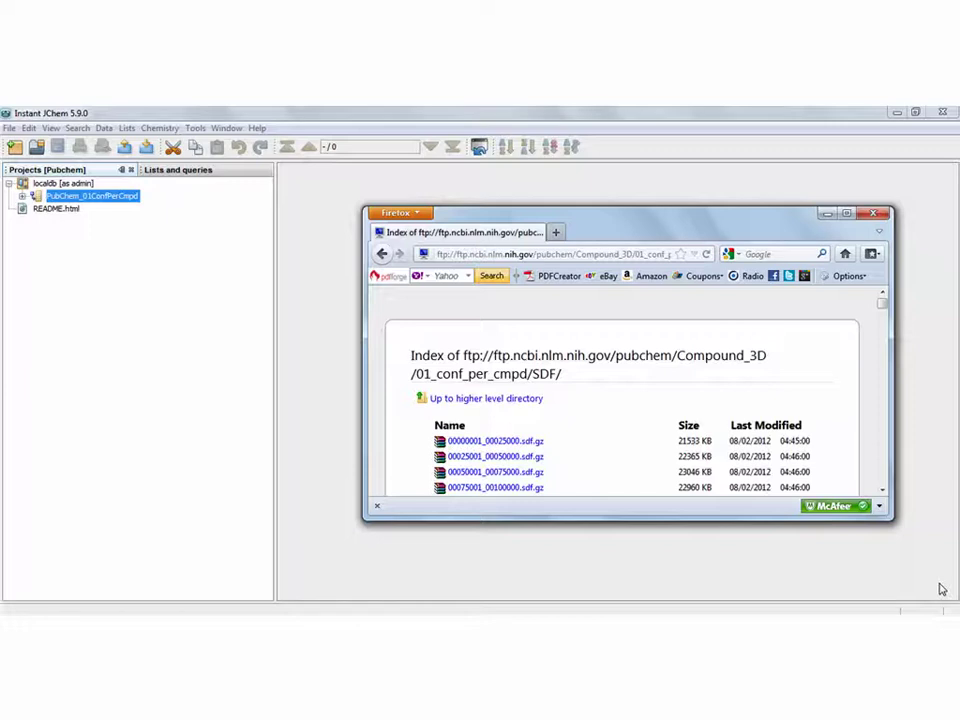
Step: Select 00000001_00025000.sdf for import into PubChem_01ConfPerCmpd and read further batches of records until 500 are parsed
{"action": "right_click", "coordinate": [103, 200]}
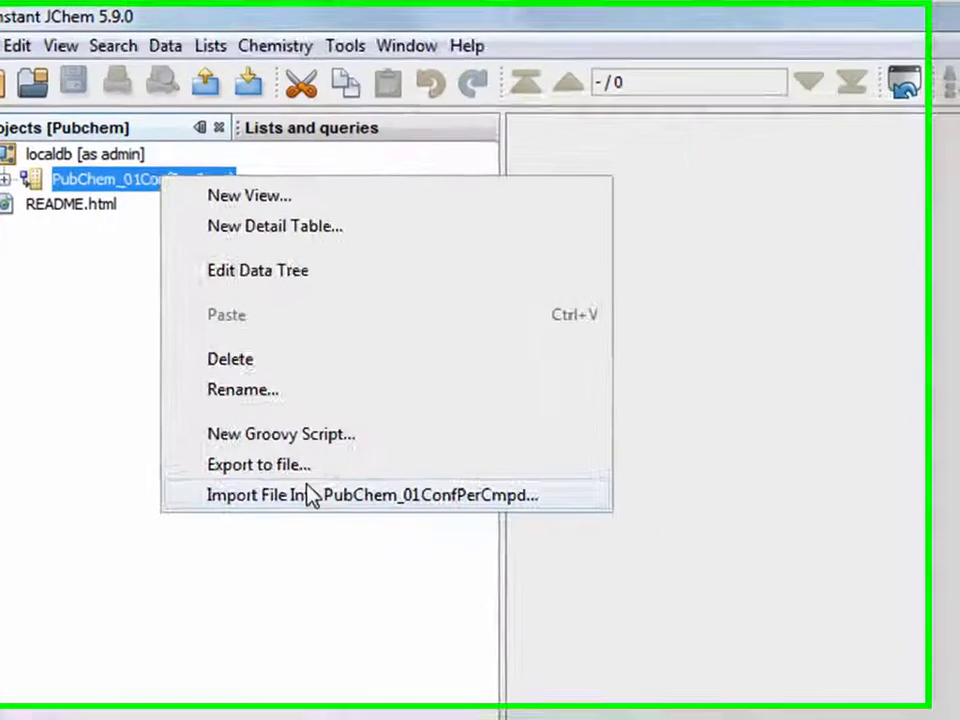
{"action": "left_click", "coordinate": [180, 356]}
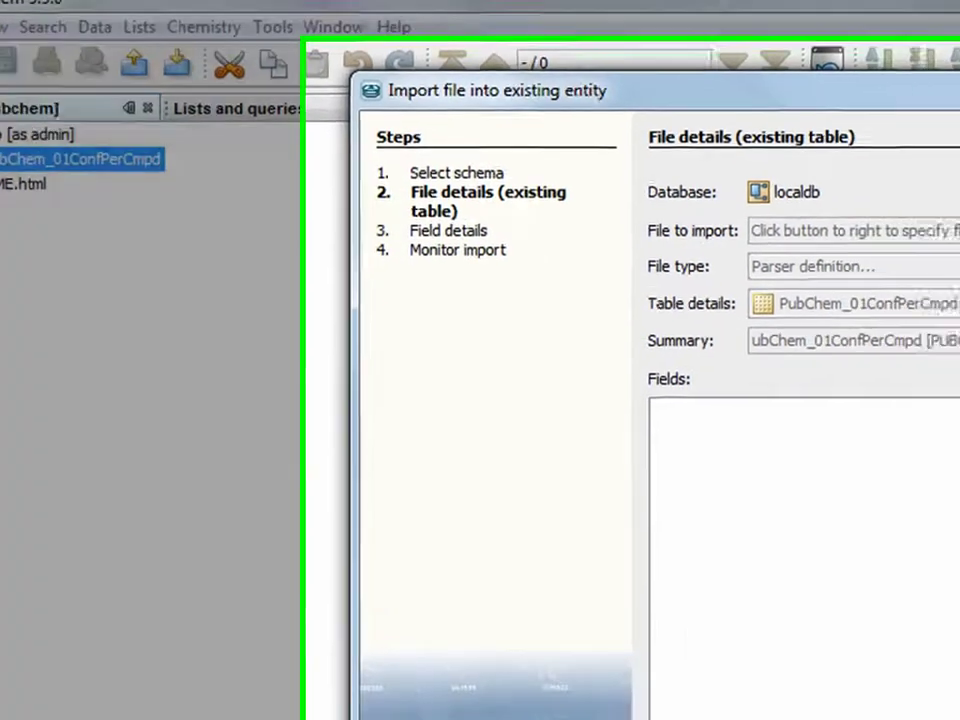
{"action": "left_click", "coordinate": [783, 152]}
{"action": "double_click", "coordinate": [440, 193]}
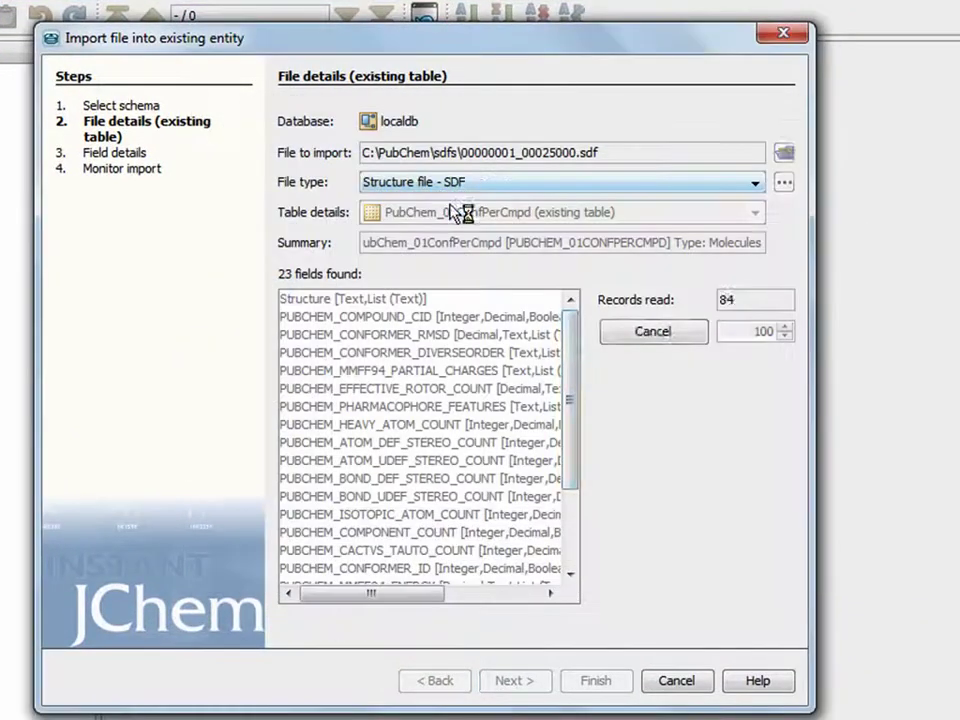
{"action": "left_click", "coordinate": [672, 335]}
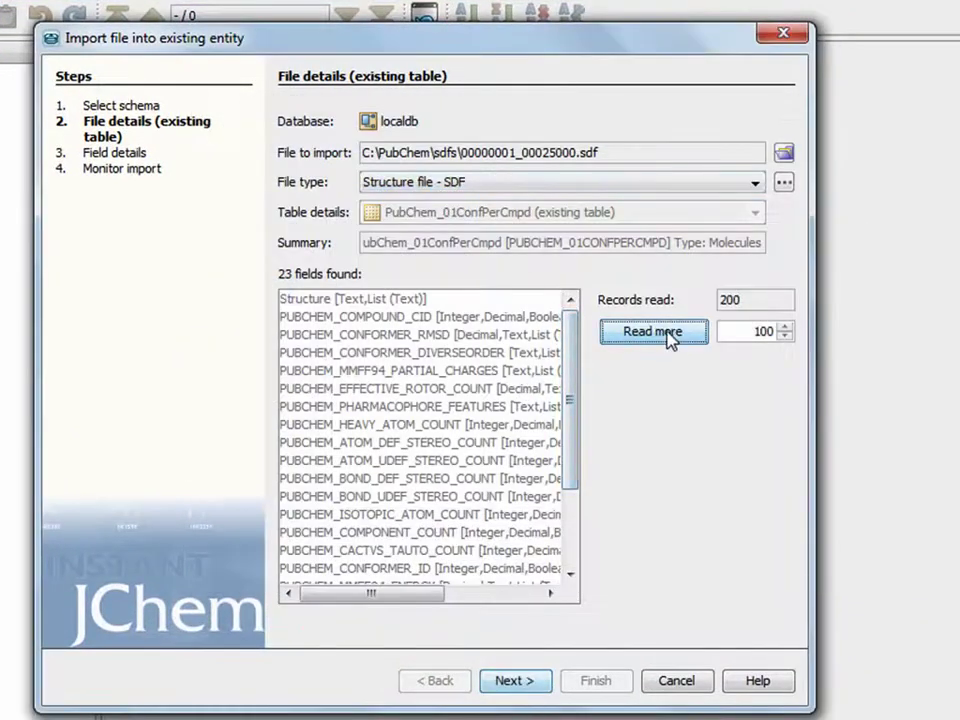
{"action": "left_click", "coordinate": [667, 336]}
{"action": "left_click", "coordinate": [667, 337]}
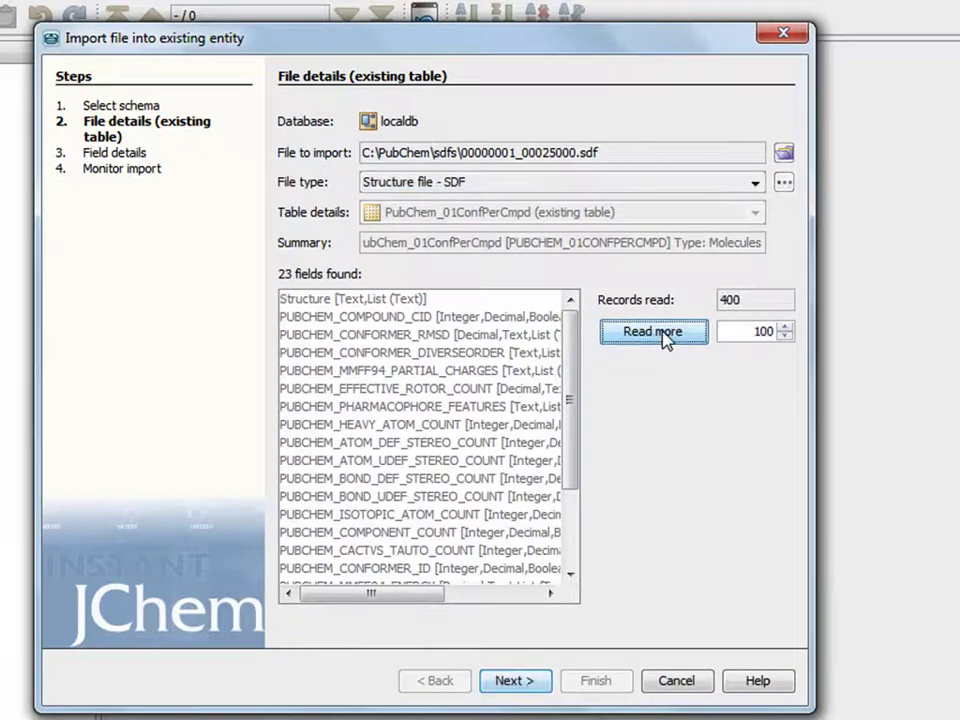
{"action": "left_click", "coordinate": [665, 337]}
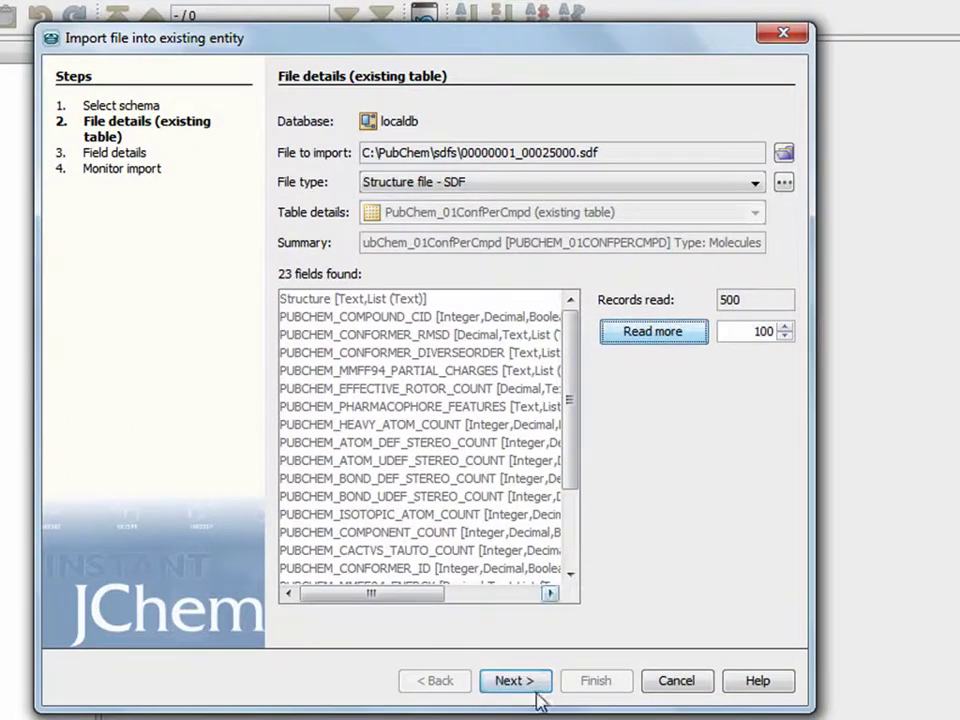
Step: Accept the default field mapping, run the import of 00000001_00025000.sdf and finish the wizard
{"action": "left_click", "coordinate": [510, 682]}
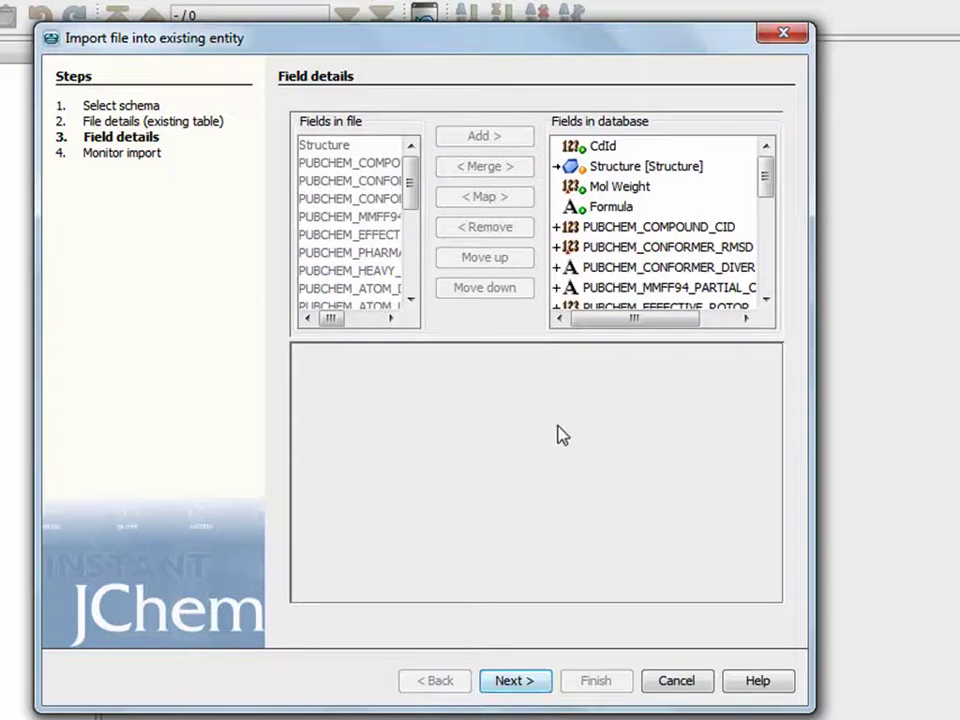
{"action": "left_click", "coordinate": [512, 684]}
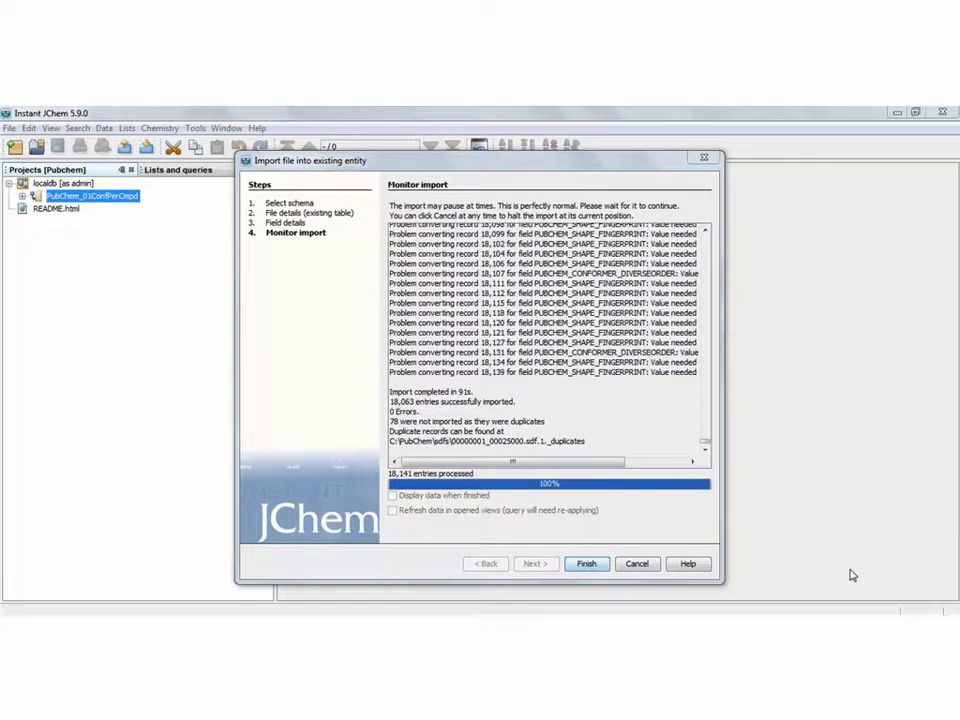
{"action": "left_click", "coordinate": [585, 564]}
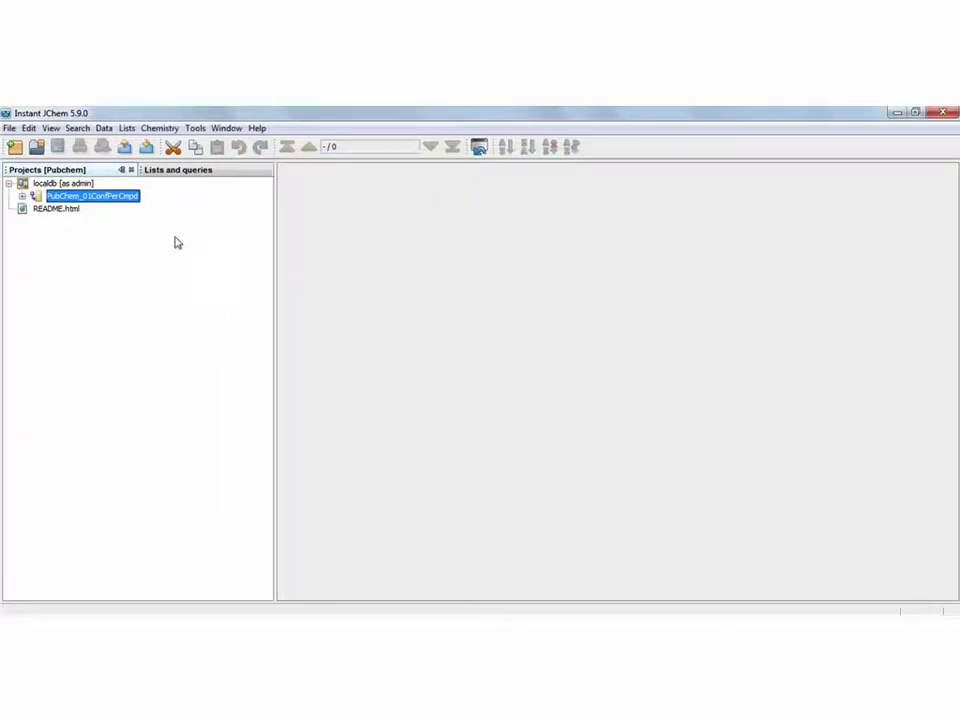
Step: Import 00025001_00050000.sdf into the existing PubChem_01ConfPerCmpd table, reading additional records before continuing
{"action": "right_click", "coordinate": [116, 197]}
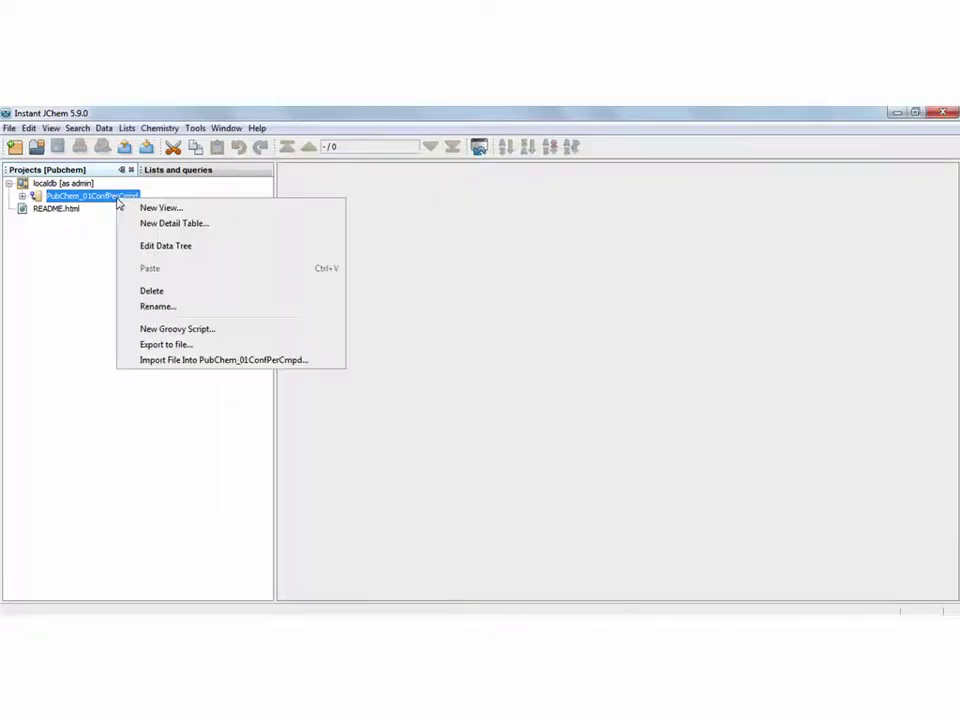
{"action": "left_click", "coordinate": [190, 362]}
{"action": "left_click", "coordinate": [705, 242]}
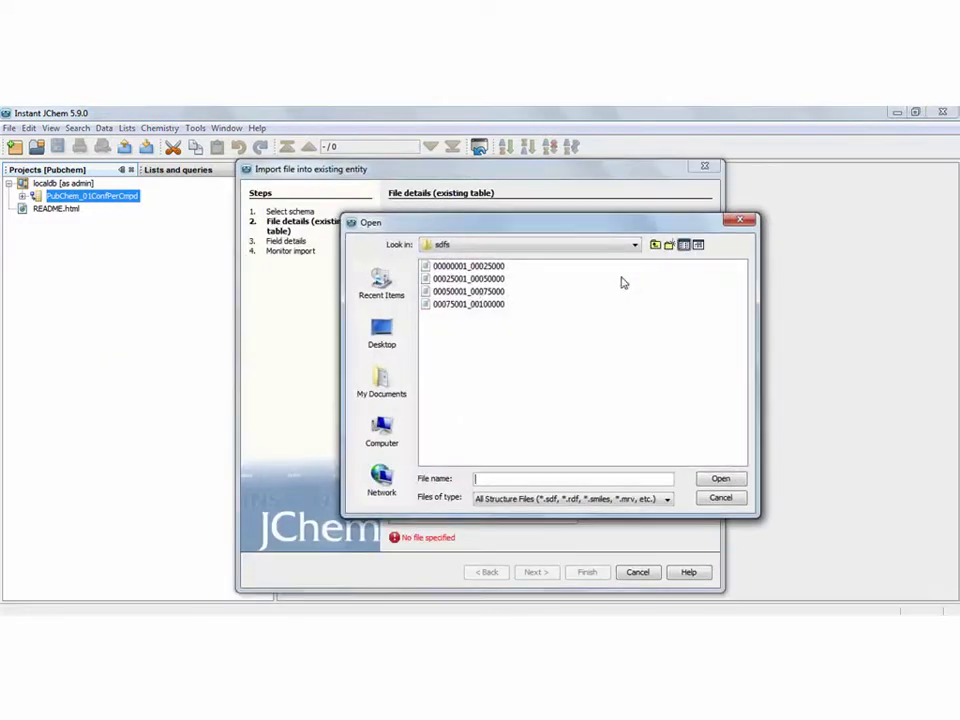
{"action": "double_click", "coordinate": [468, 279]}
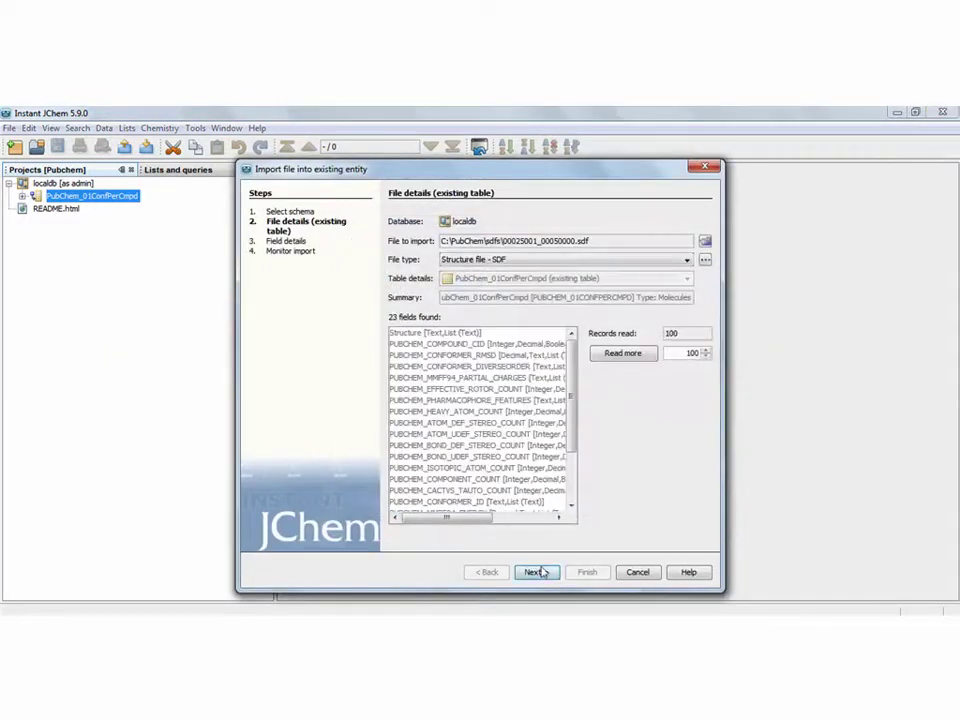
{"action": "left_click", "coordinate": [630, 355]}
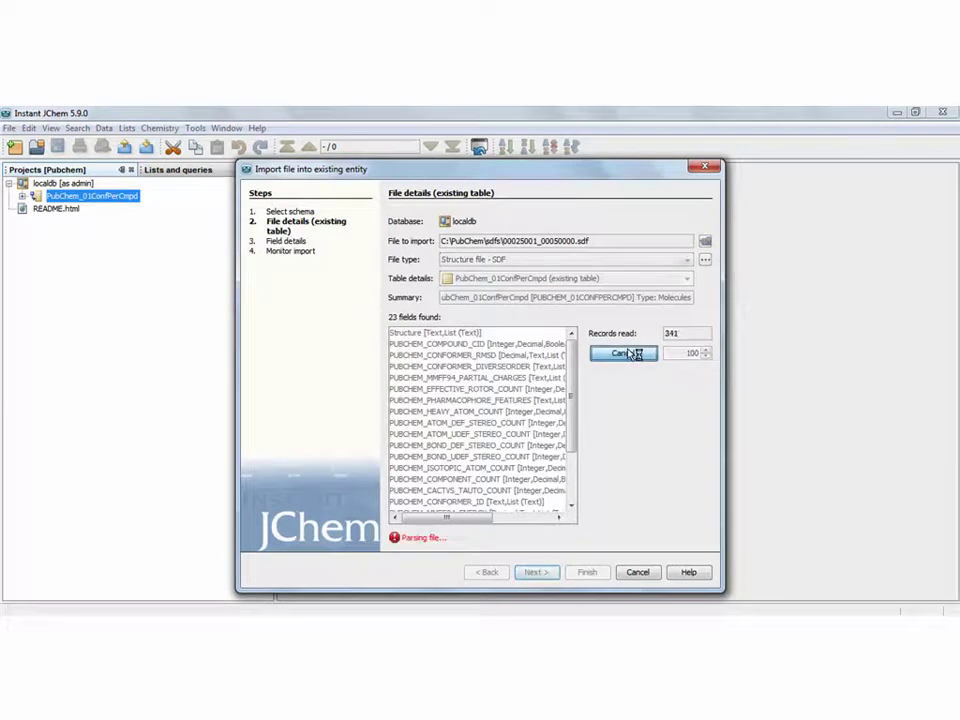
{"action": "left_click", "coordinate": [537, 572]}
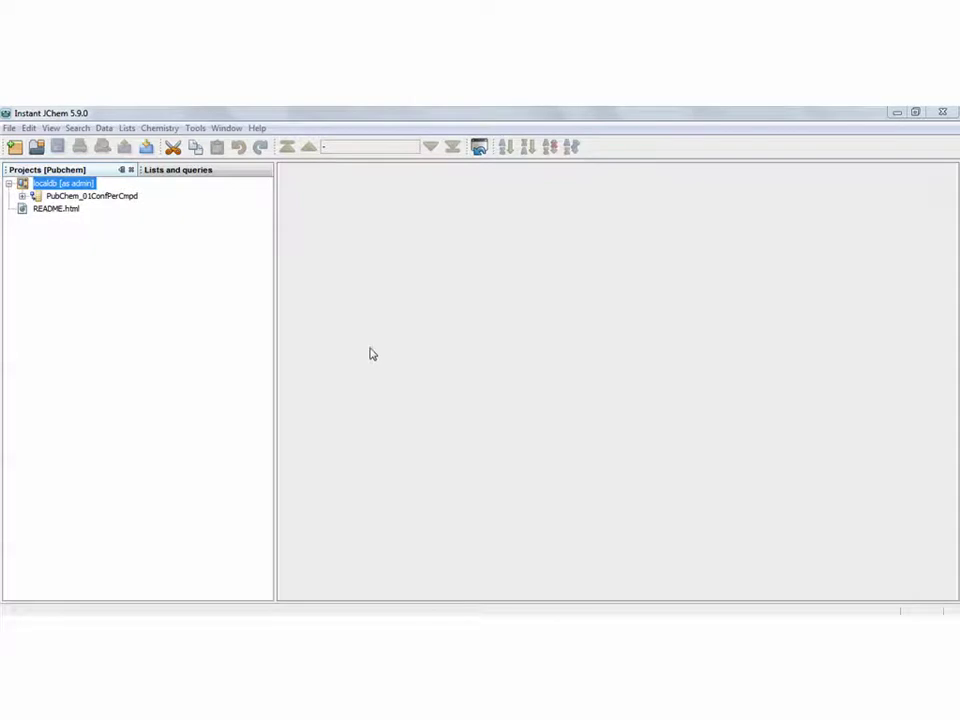
Step: Open the localdb schema for editing and expand the fields of the PubChem_01ConfPerCmpd entity
{"action": "right_click", "coordinate": [81, 187]}
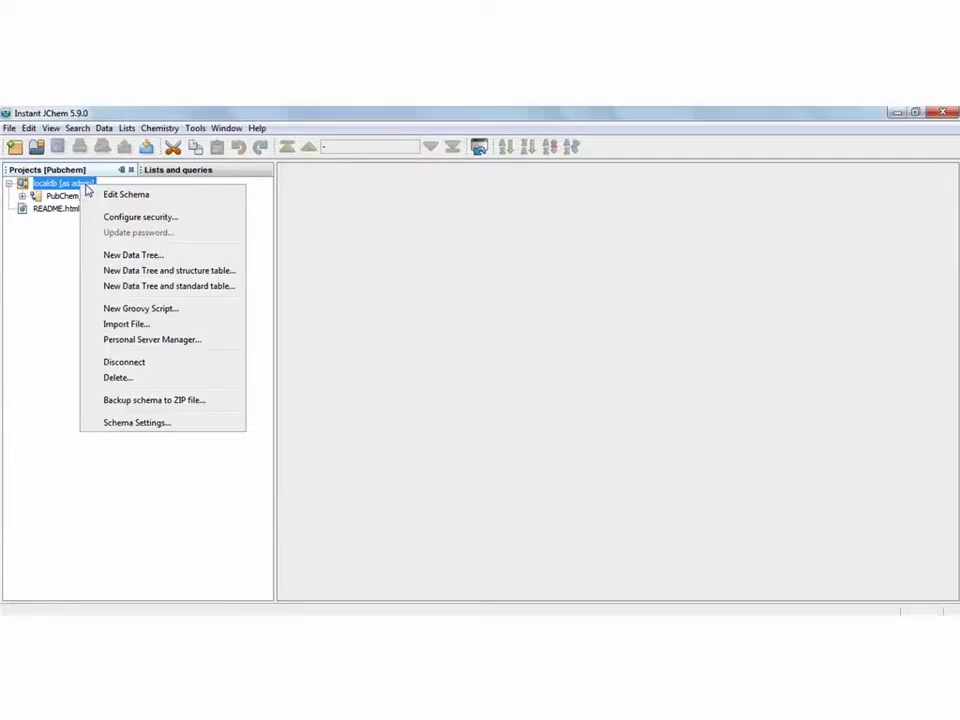
{"action": "left_click", "coordinate": [120, 195]}
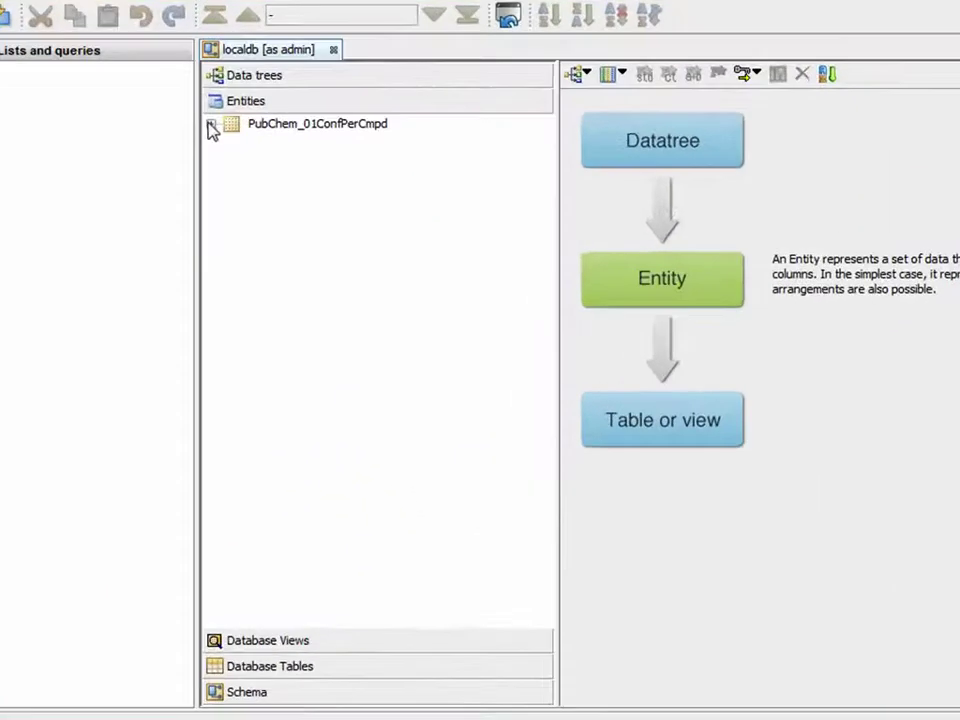
{"action": "left_click", "coordinate": [227, 145]}
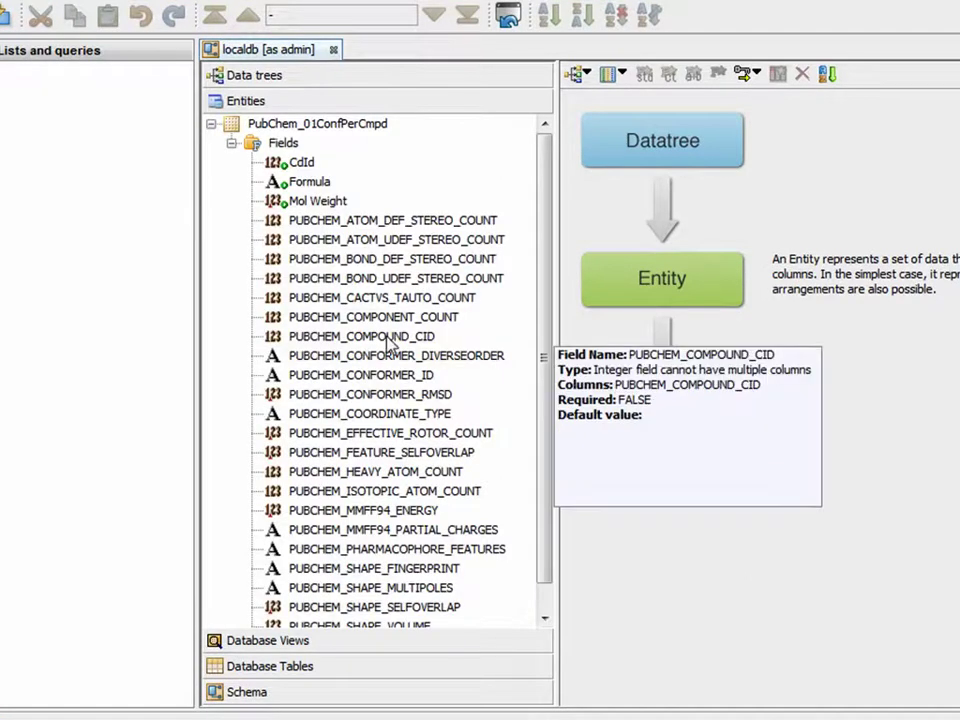
Step: Create an ascending index with unique keys on the PUBCHEM_COMPOUND_CID field
{"action": "left_click", "coordinate": [420, 337]}
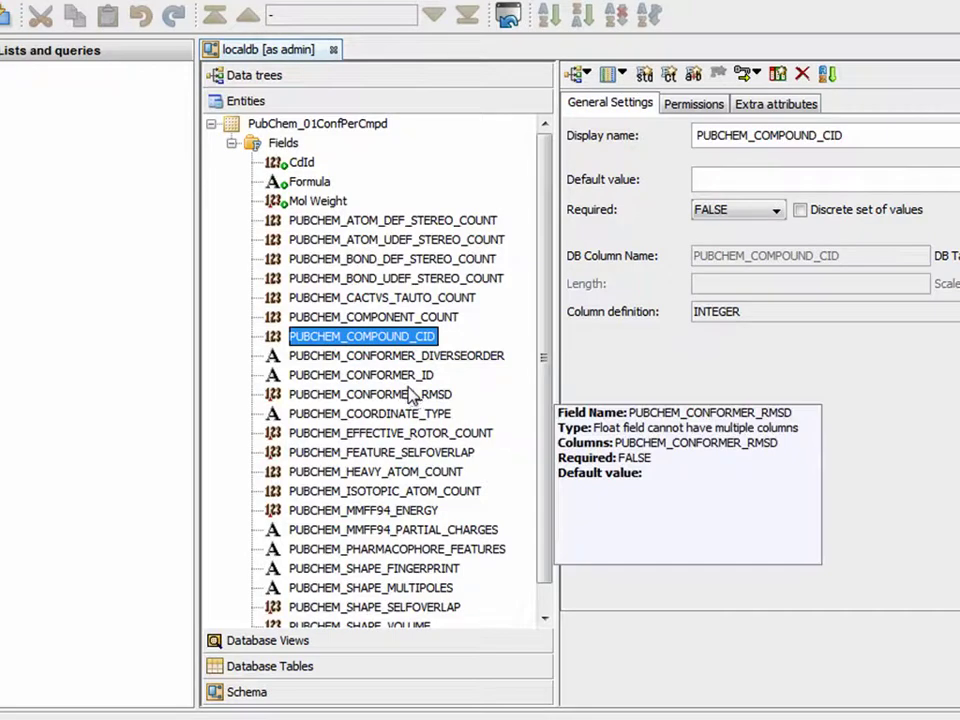
{"action": "right_click", "coordinate": [372, 343]}
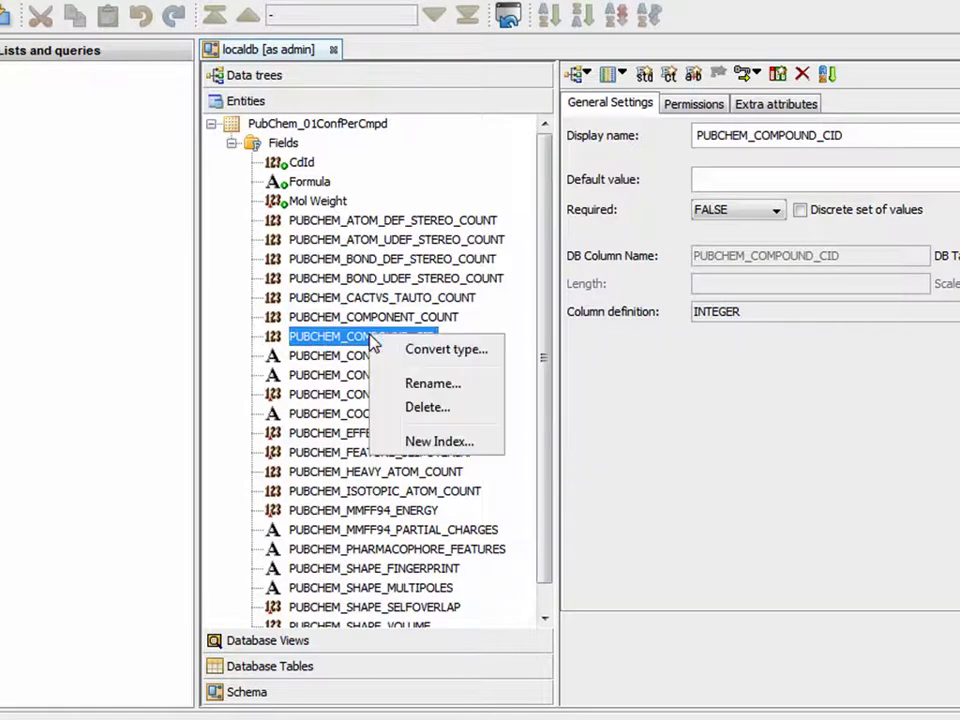
{"action": "left_click", "coordinate": [430, 442]}
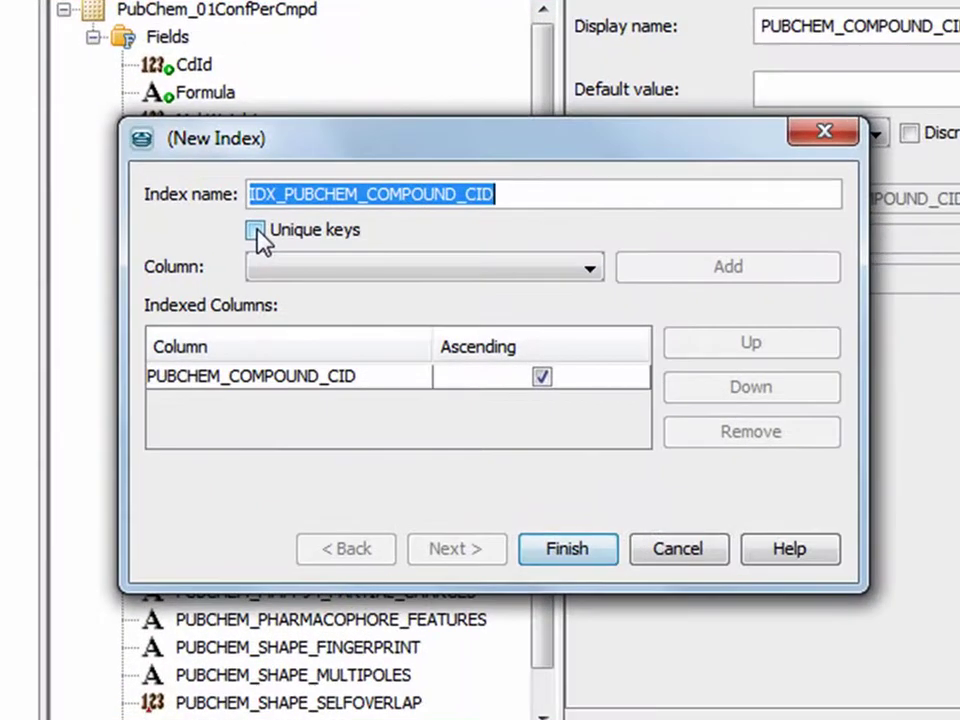
{"action": "left_click", "coordinate": [256, 229]}
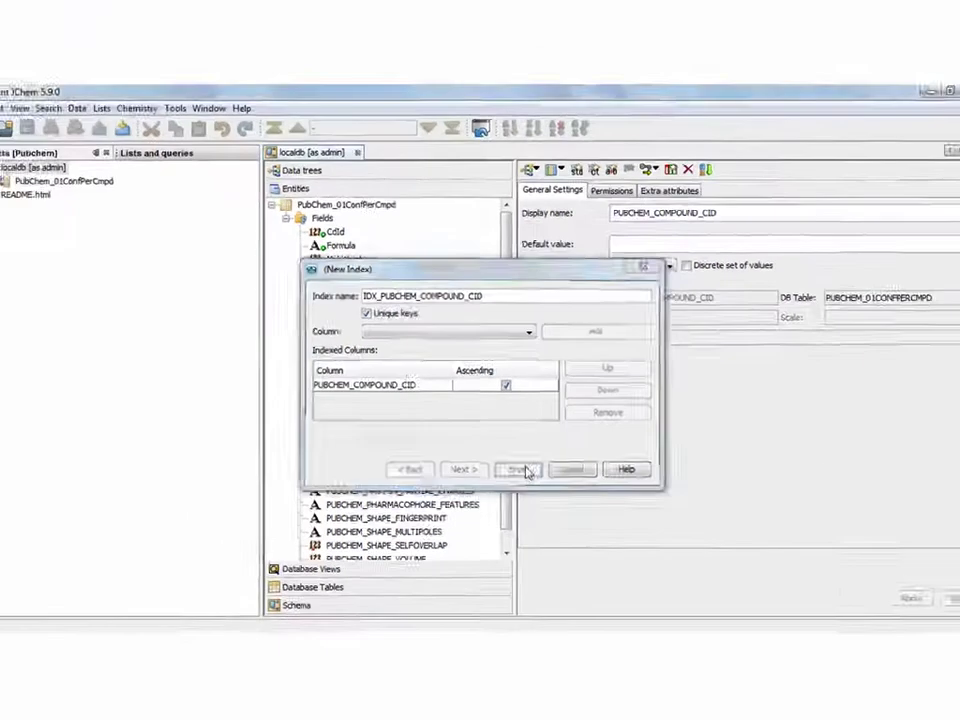
{"action": "left_click", "coordinate": [530, 486]}
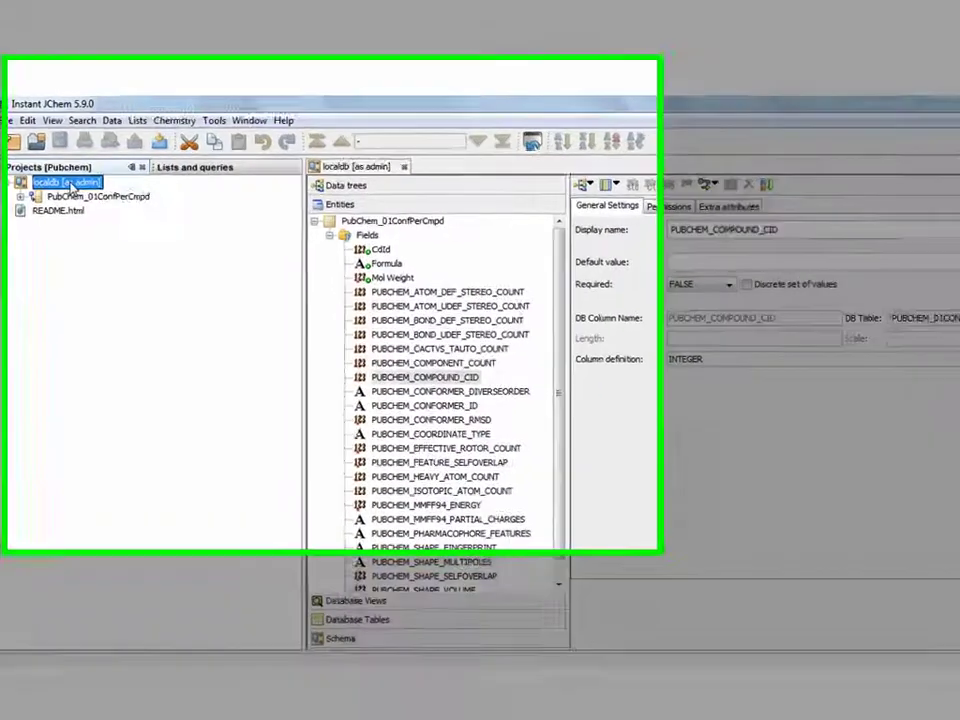
Step: Create a new data tree and standard table in localdb named PubChem_Activity
{"action": "right_click", "coordinate": [70, 186]}
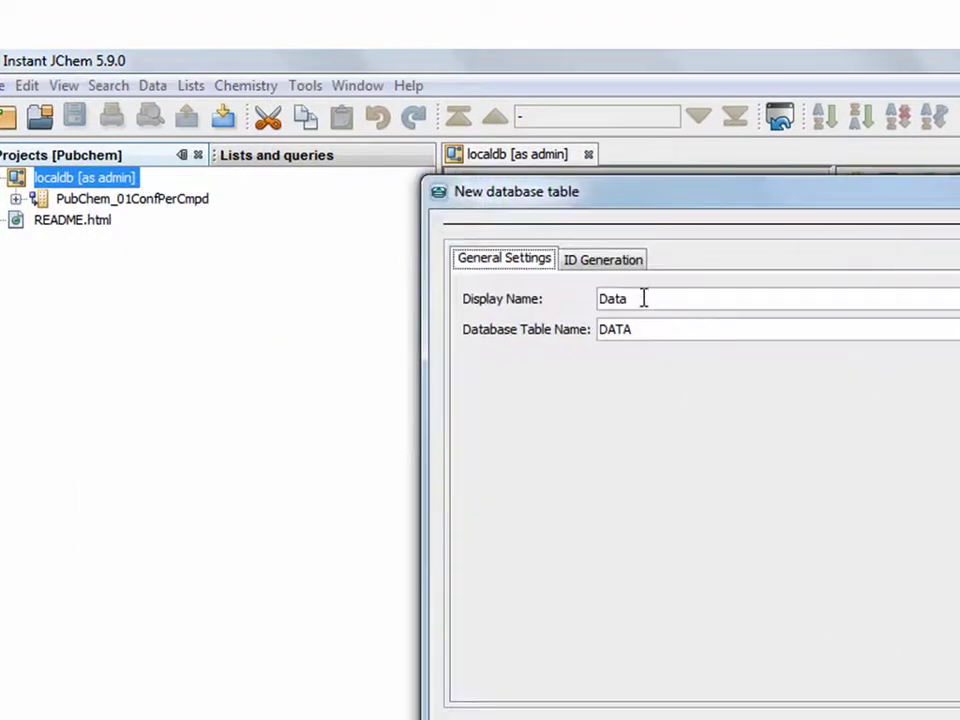
{"action": "left_click_drag", "start_coordinate": [643, 298], "coordinate": [542, 302]}
{"action": "type", "text": "PubChem_Act"}
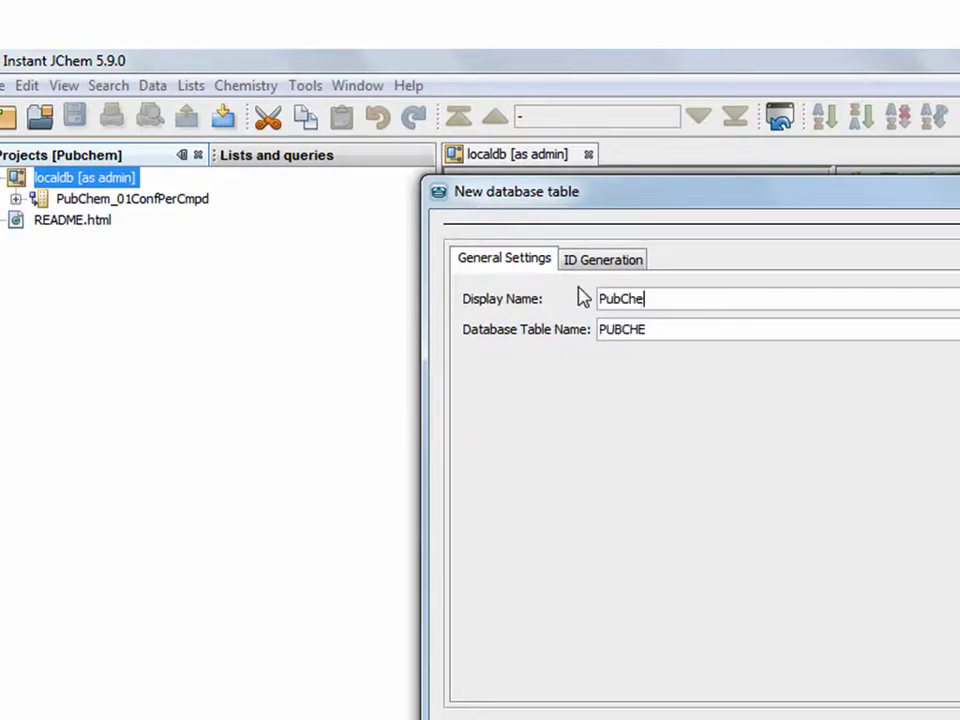
{"action": "type", "text": "ivity"}
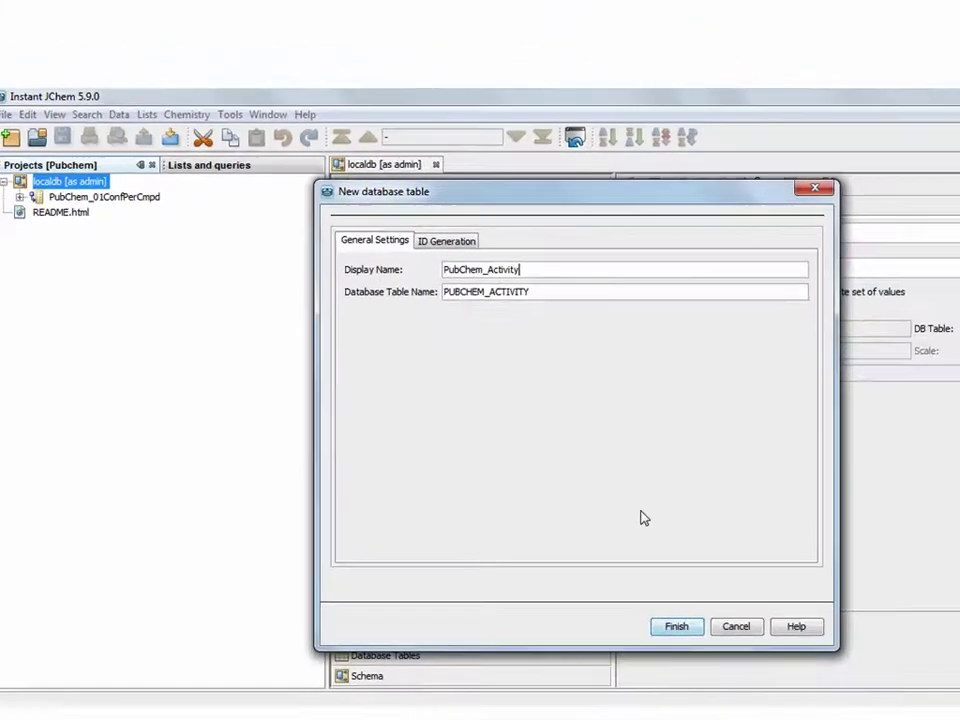
{"action": "left_click", "coordinate": [676, 626]}
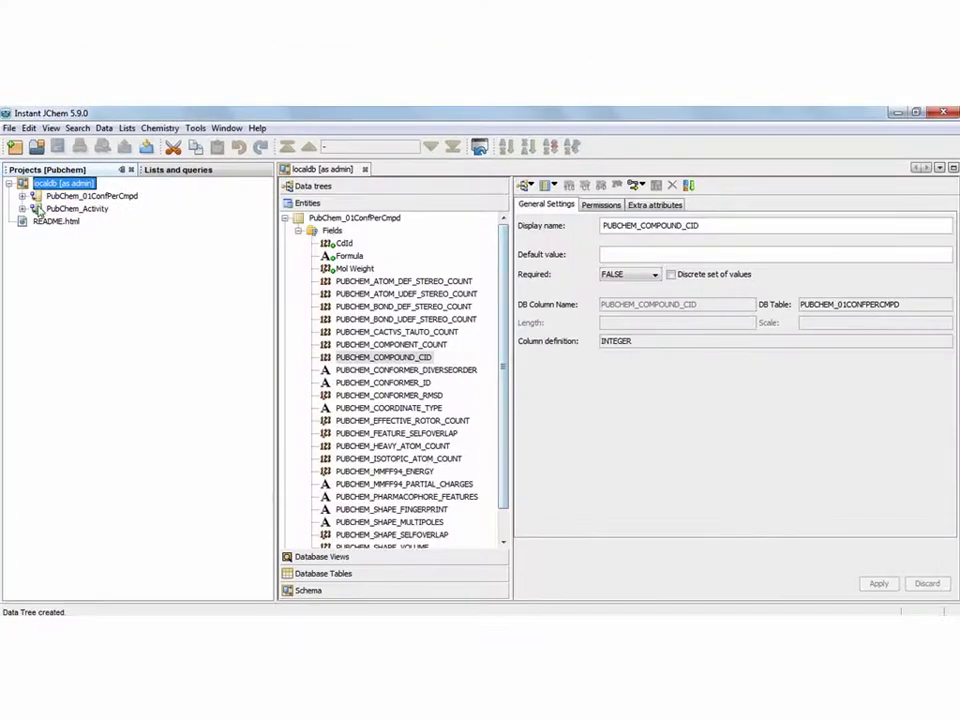
Step: Import 1.csv from the assays folder 0000001_0001000 into the PubChem_Activity table, keeping all its fields
{"action": "right_click", "coordinate": [102, 209]}
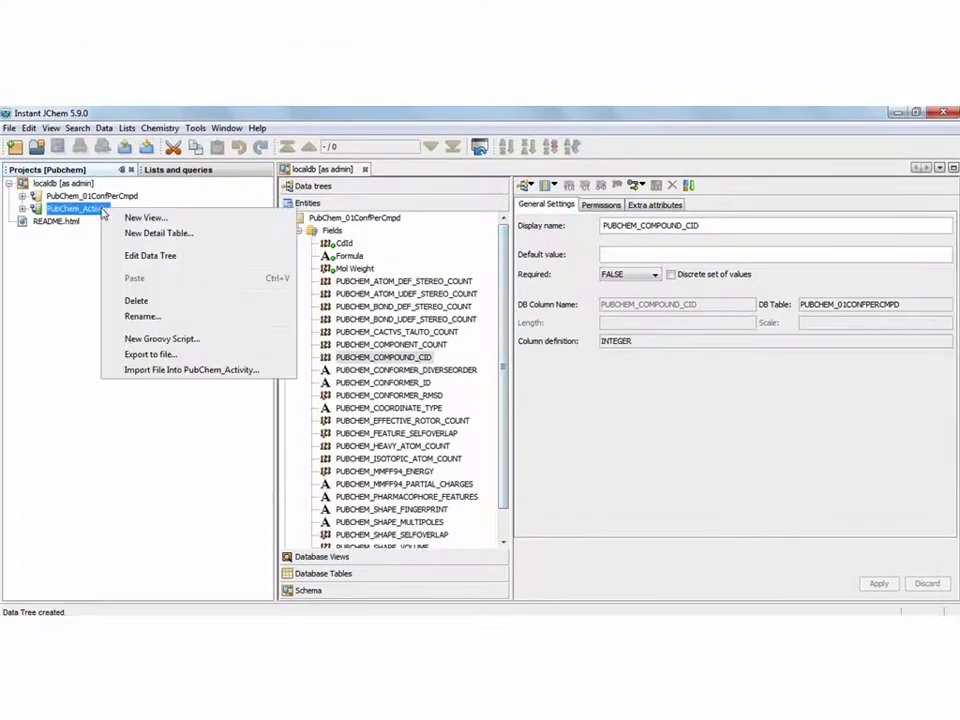
{"action": "left_click", "coordinate": [203, 372]}
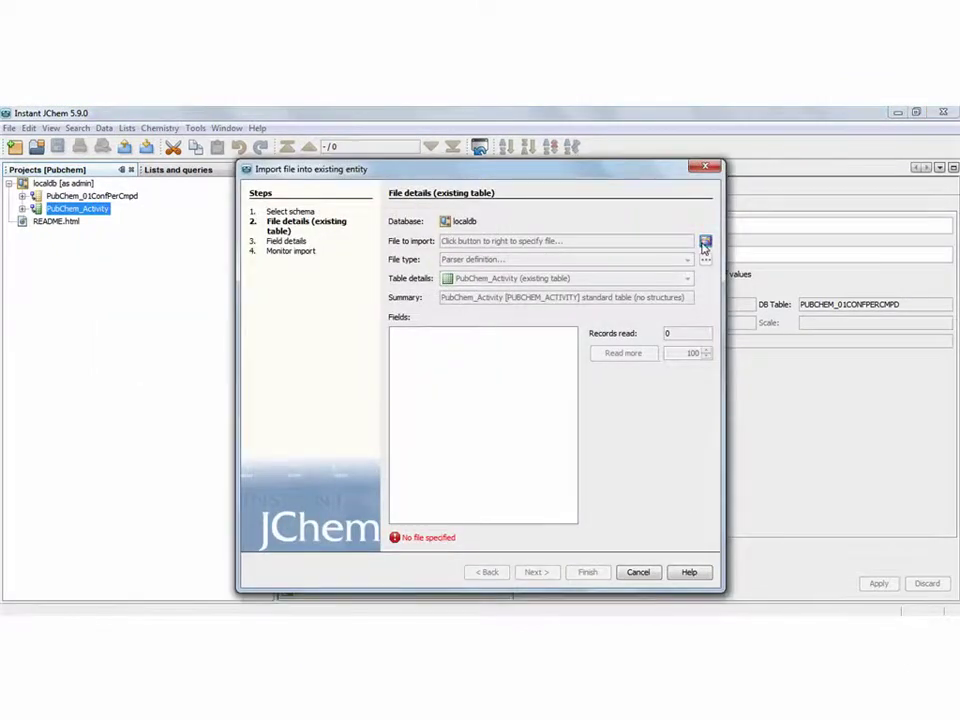
{"action": "left_click", "coordinate": [703, 243]}
{"action": "left_click", "coordinate": [656, 245]}
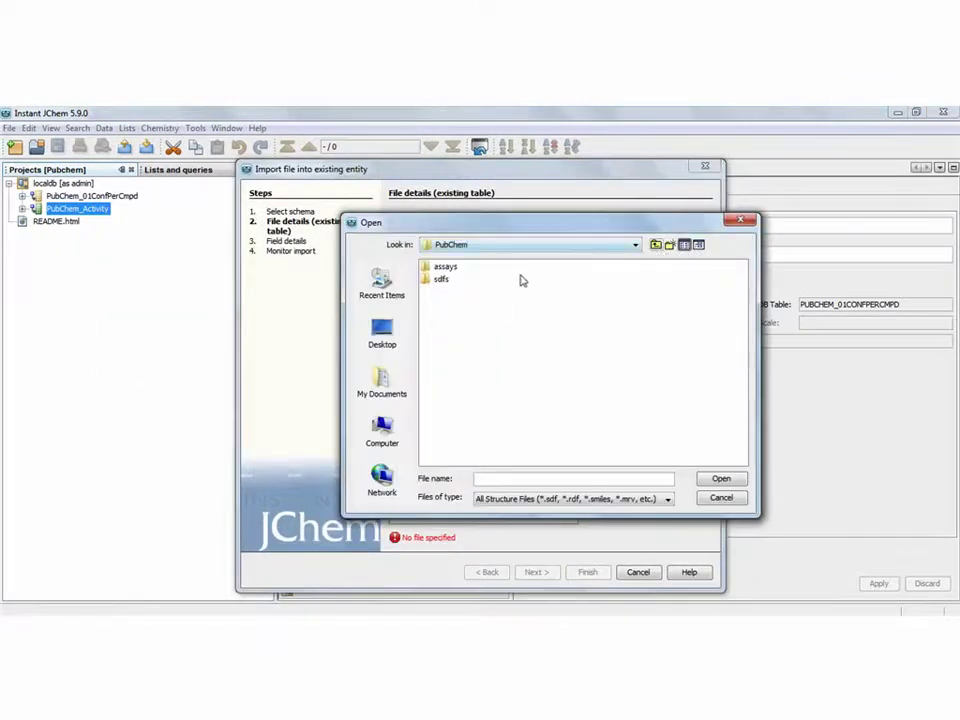
{"action": "double_click", "coordinate": [443, 267]}
{"action": "double_click", "coordinate": [447, 268]}
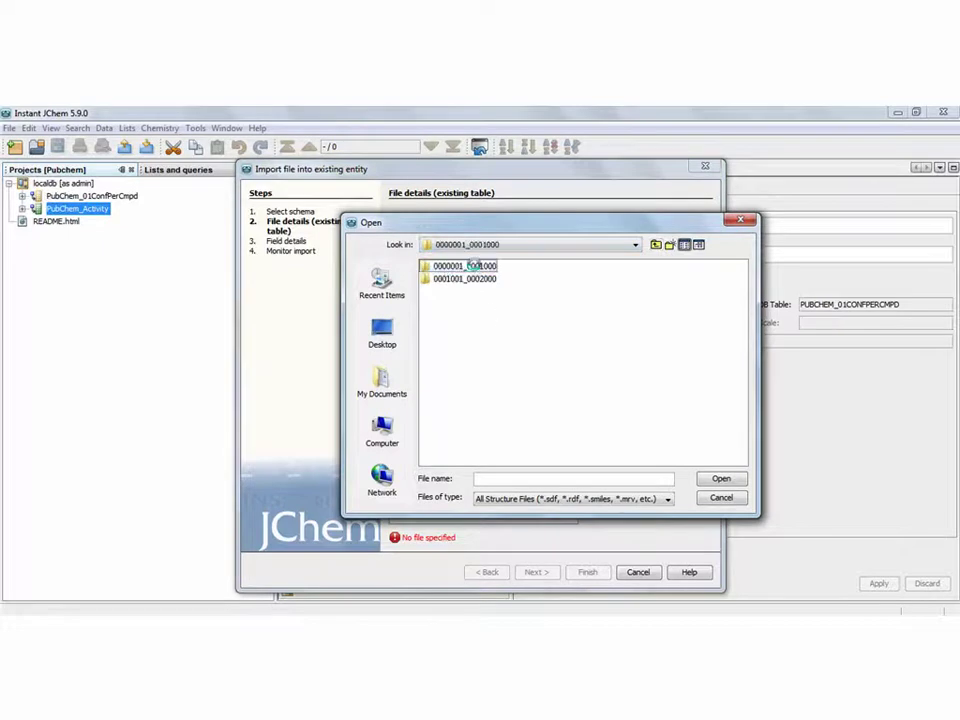
{"action": "double_click", "coordinate": [437, 279]}
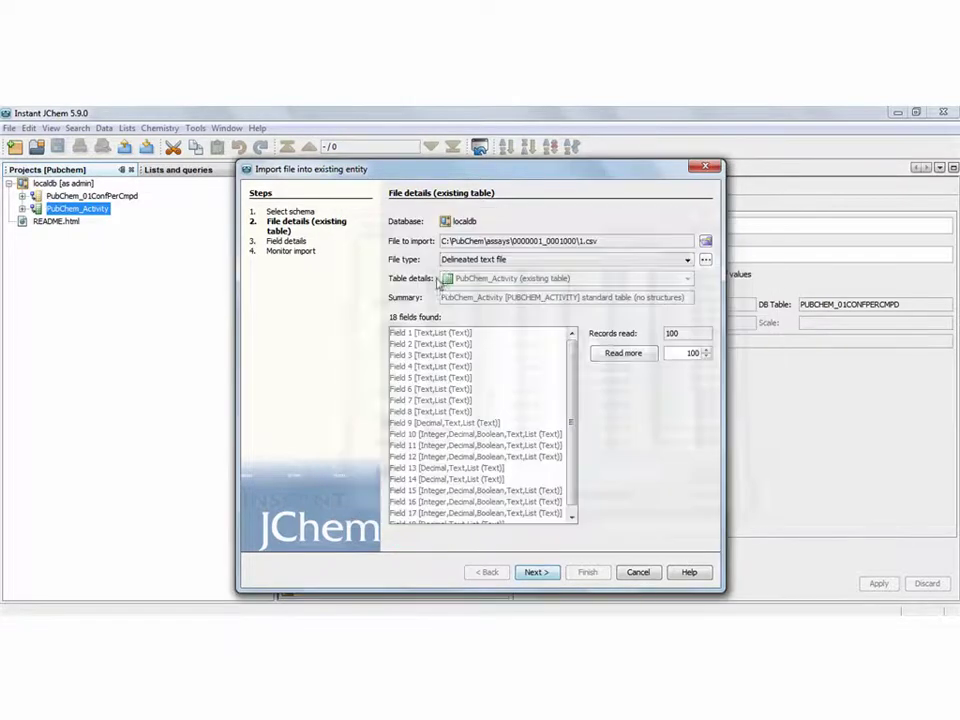
{"action": "left_click_drag", "start_coordinate": [541, 173], "coordinate": [511, 157]}
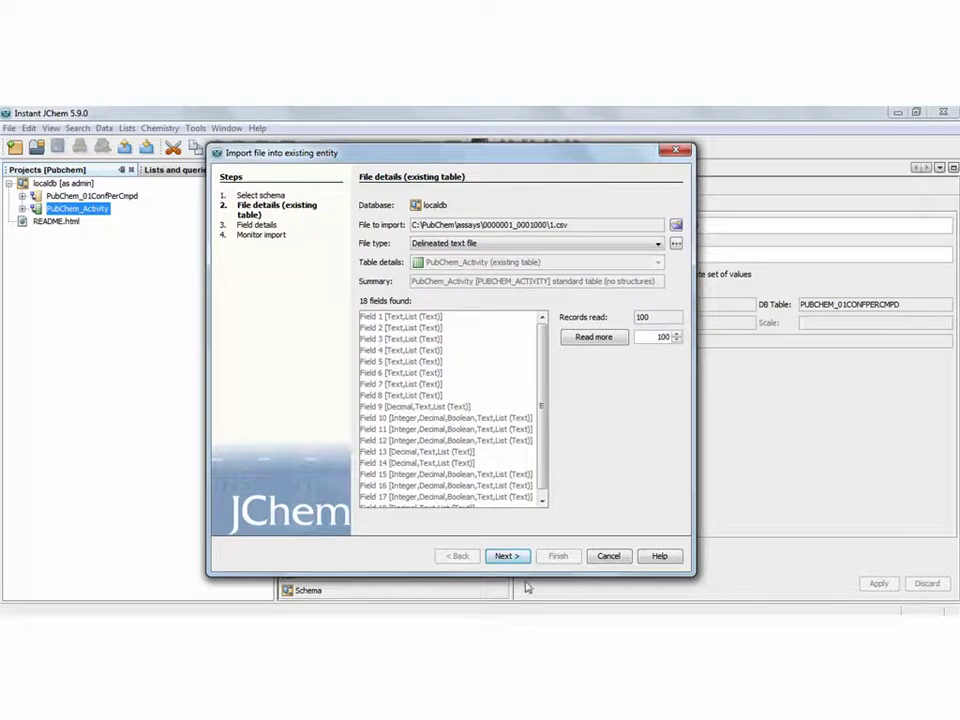
{"action": "left_click", "coordinate": [506, 556]}
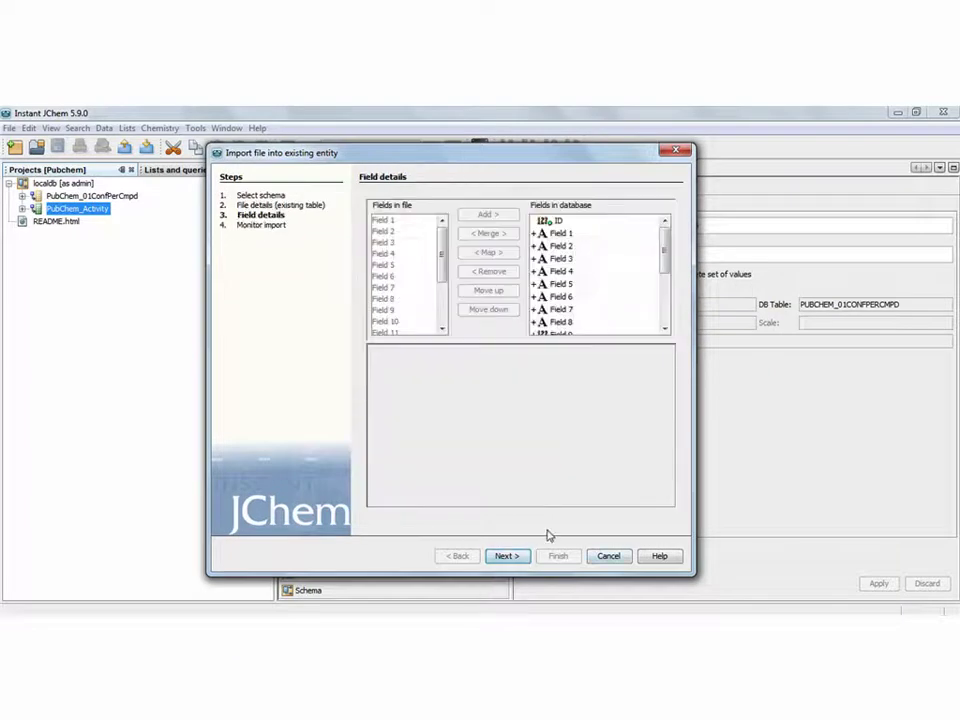
{"action": "left_click", "coordinate": [511, 561]}
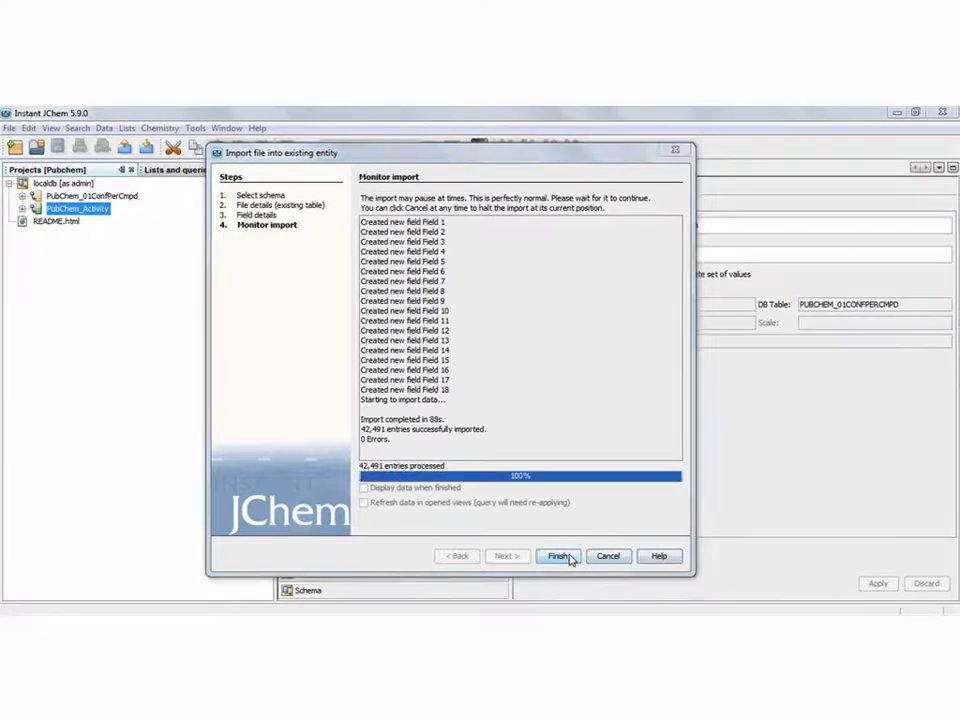
{"action": "left_click", "coordinate": [565, 557]}
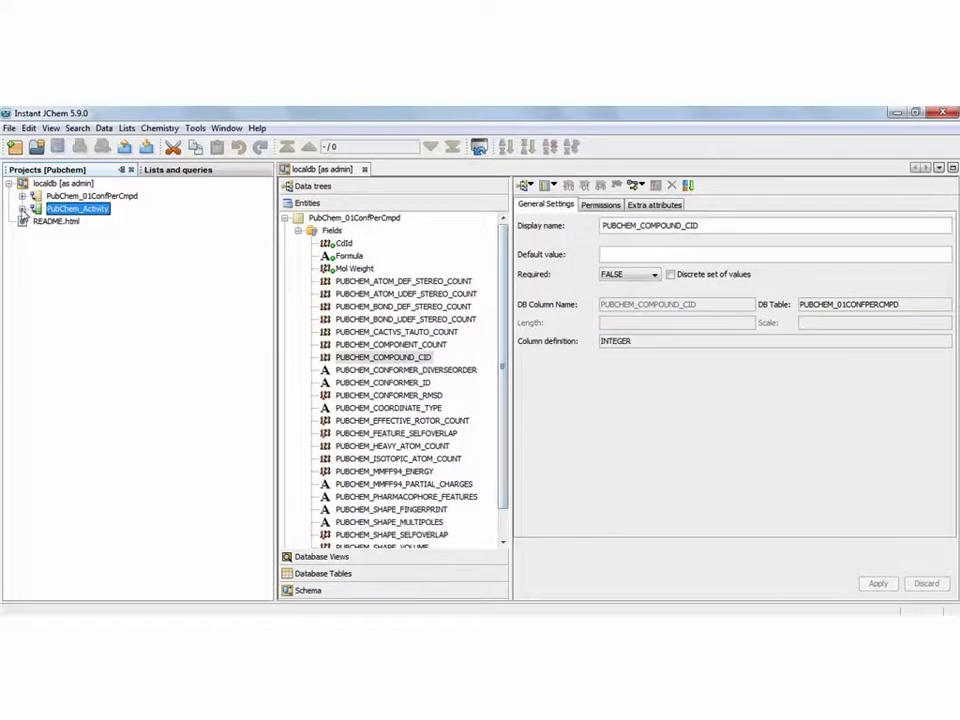
Step: Open the grid view for PubChem_Activity and widen the Field 3 to Field 6 columns to read their PubChem header names
{"action": "double_click", "coordinate": [78, 209]}
{"action": "left_click", "coordinate": [99, 222]}
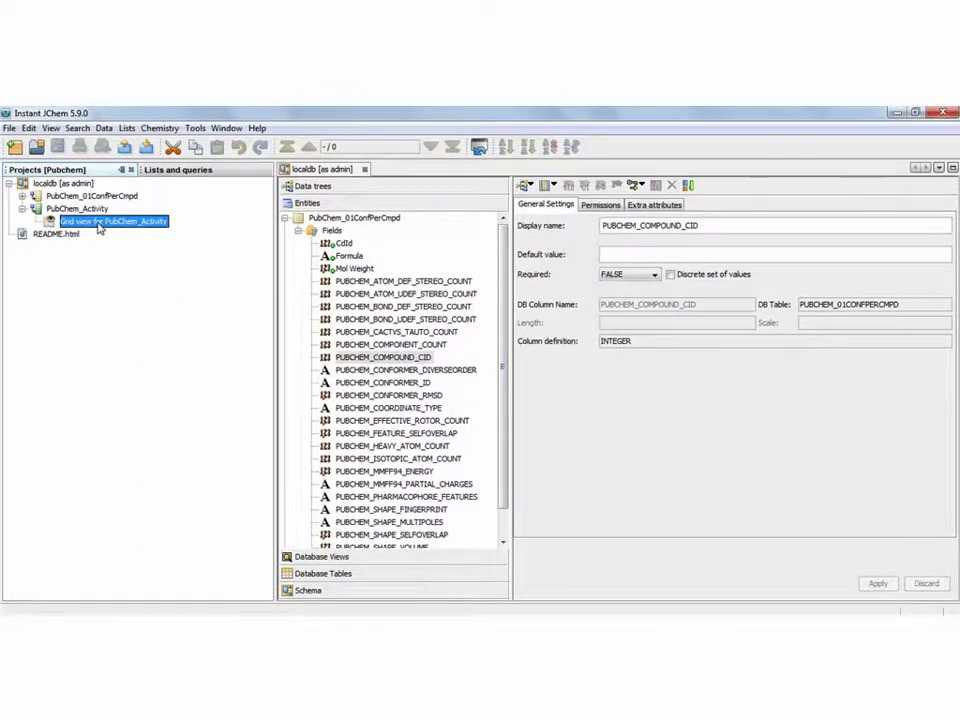
{"action": "double_click", "coordinate": [99, 224]}
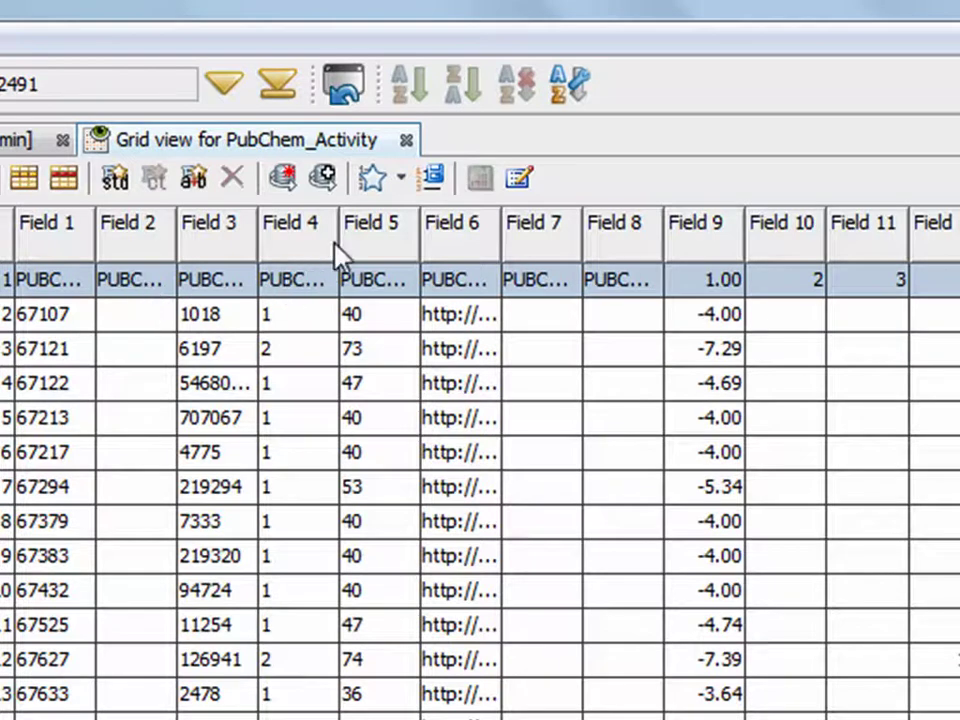
{"action": "left_click_drag", "start_coordinate": [338, 238], "coordinate": [559, 259]}
{"action": "left_click_drag", "start_coordinate": [621, 238], "coordinate": [726, 255]}
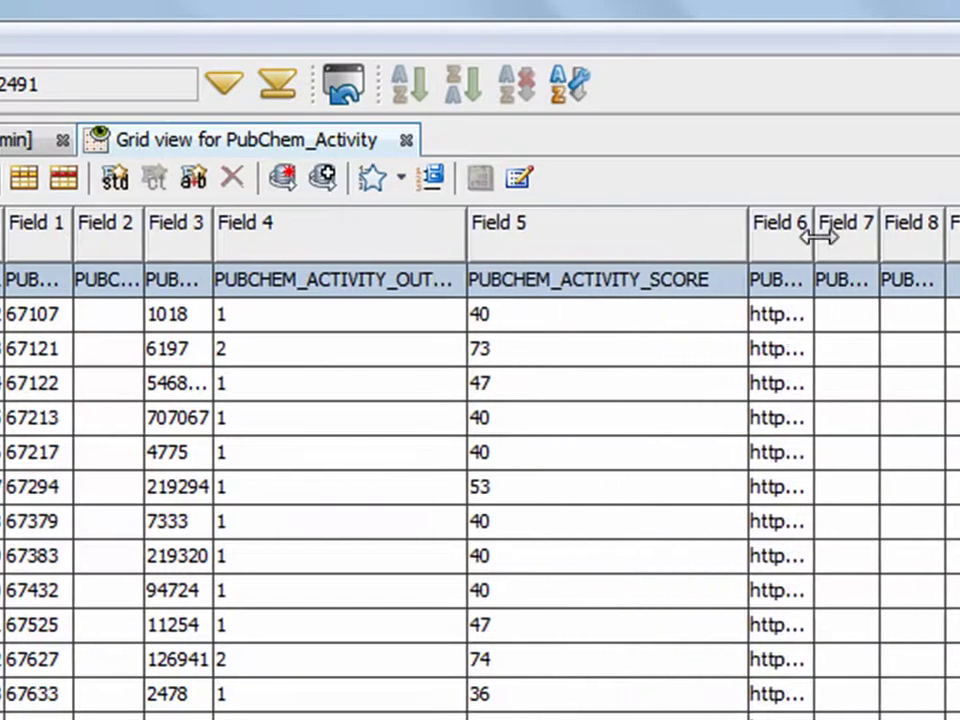
{"action": "left_click_drag", "start_coordinate": [873, 247], "coordinate": [886, 250]}
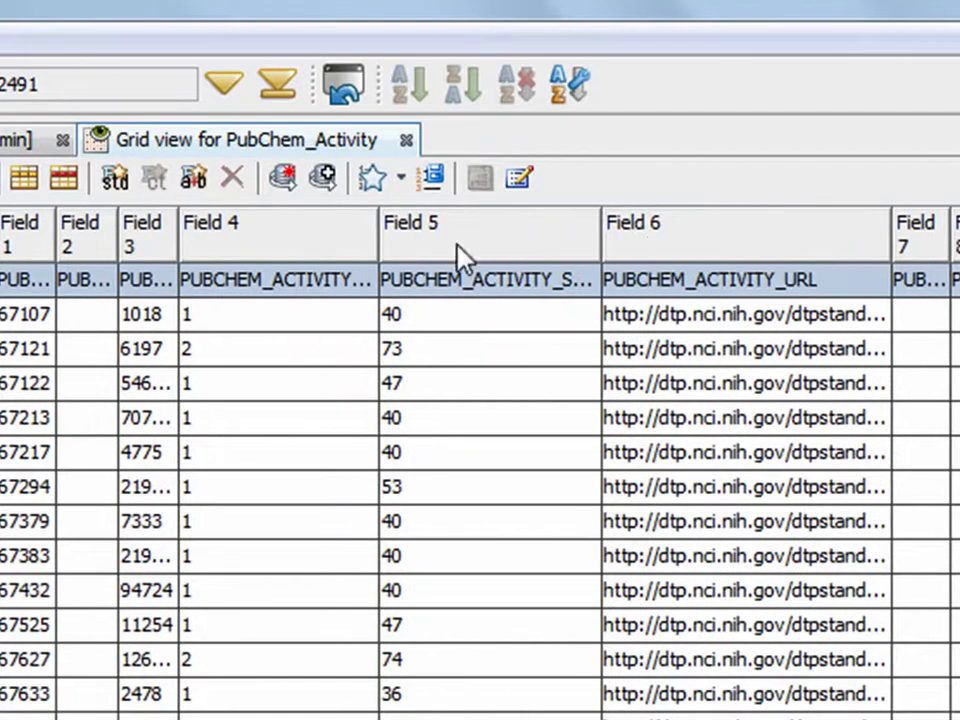
{"action": "left_click_drag", "start_coordinate": [182, 238], "coordinate": [340, 250]}
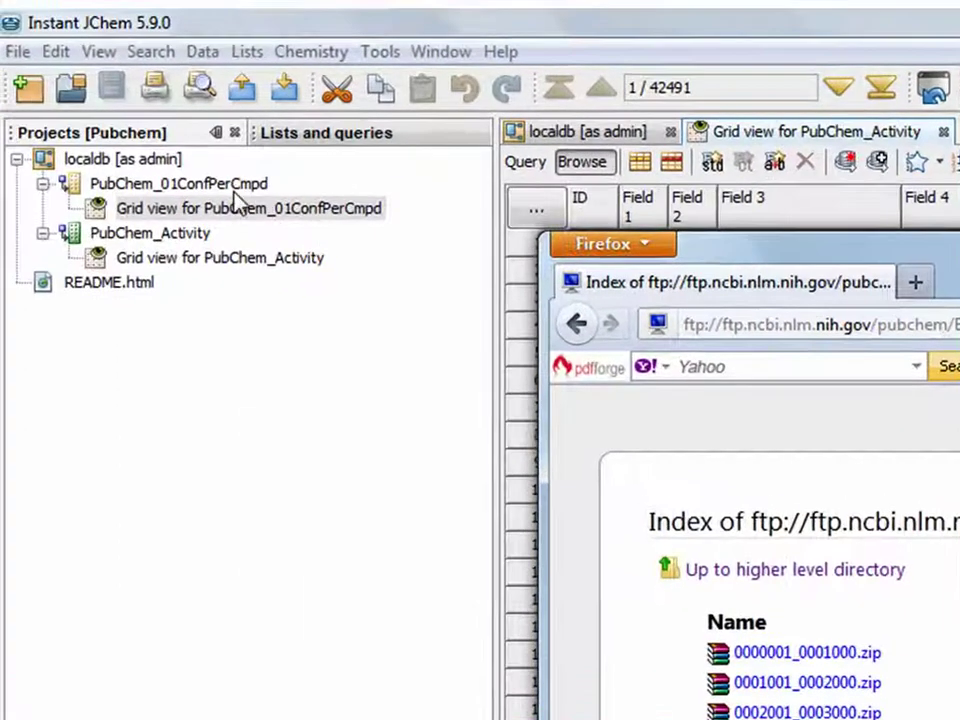
Step: Set up an import of 1 - Copy.csv into the existing PubChem_01ConfPerCmpd table and proceed to the field details
{"action": "right_click", "coordinate": [236, 189]}
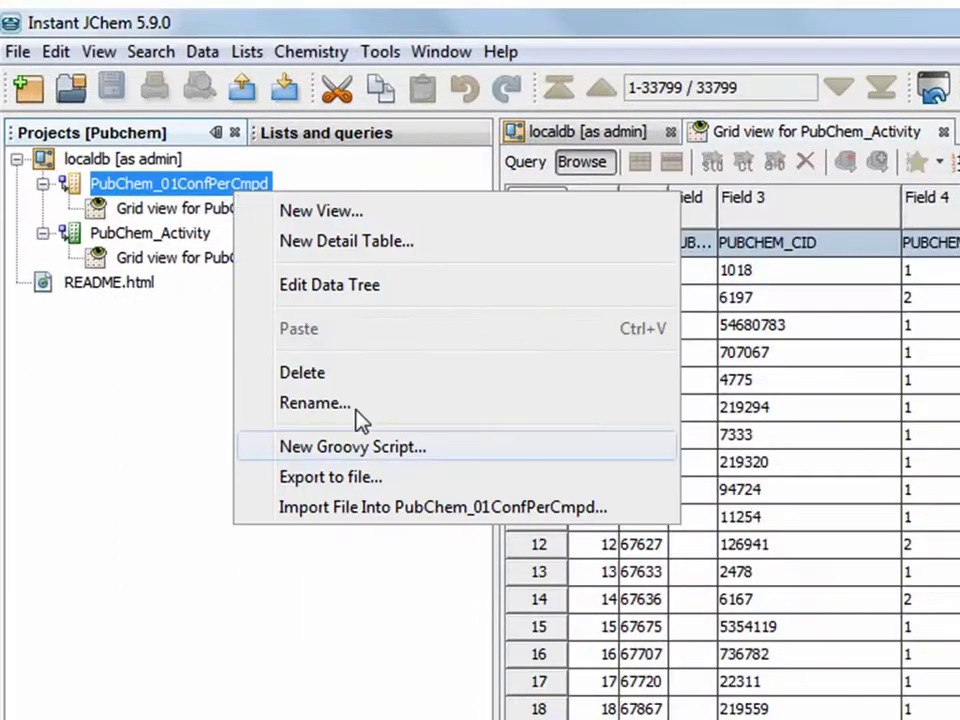
{"action": "left_click", "coordinate": [405, 510]}
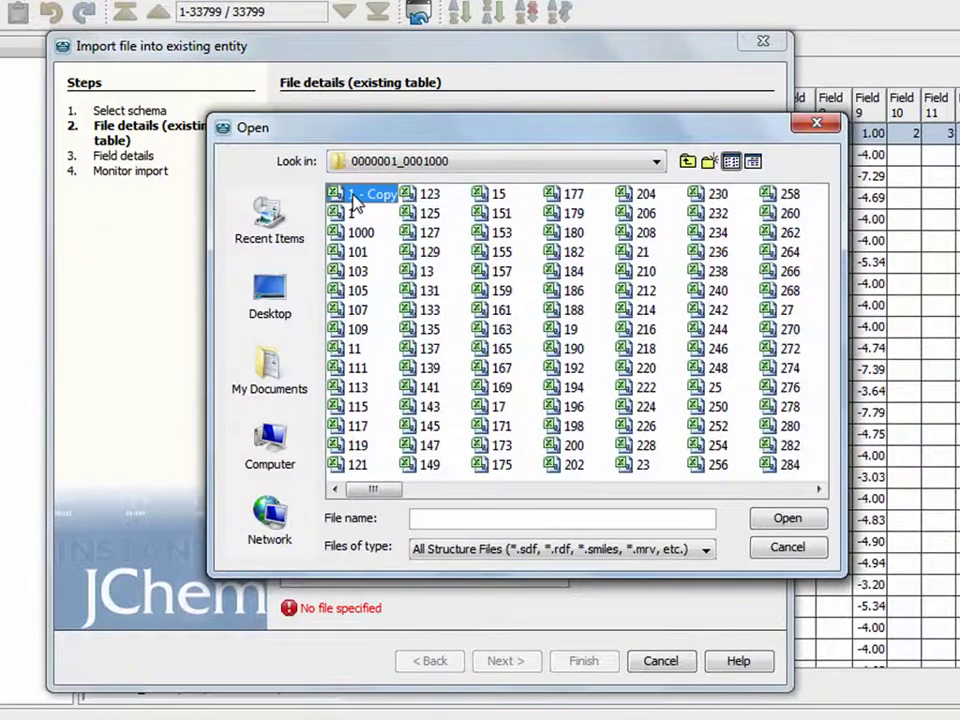
{"action": "double_click", "coordinate": [353, 198]}
{"action": "left_click_drag", "start_coordinate": [439, 55], "coordinate": [439, 25]}
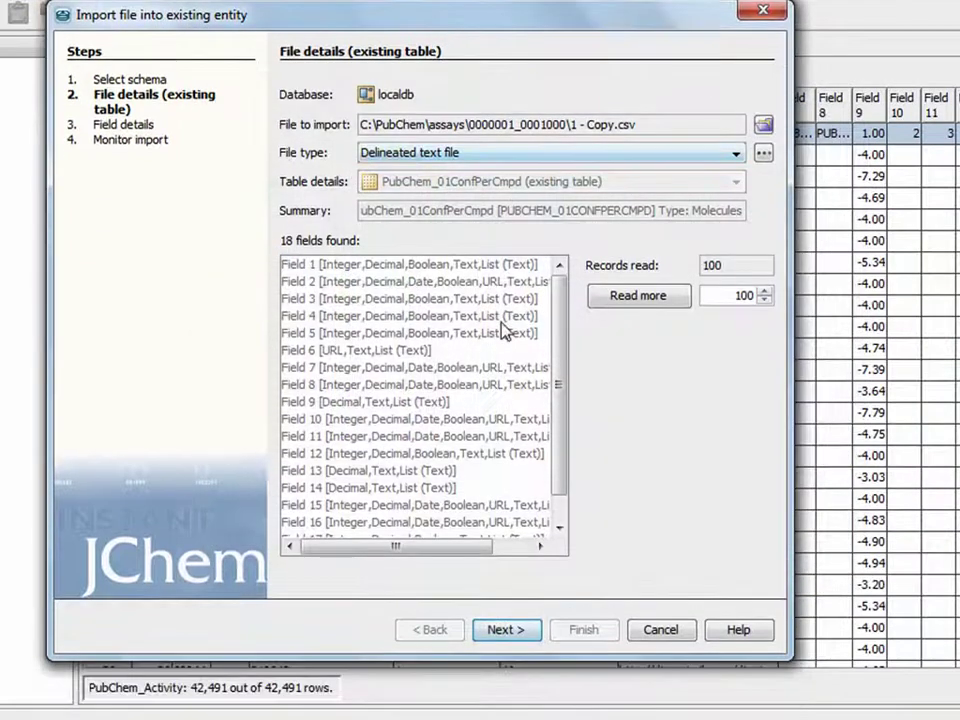
{"action": "left_click", "coordinate": [506, 630]}
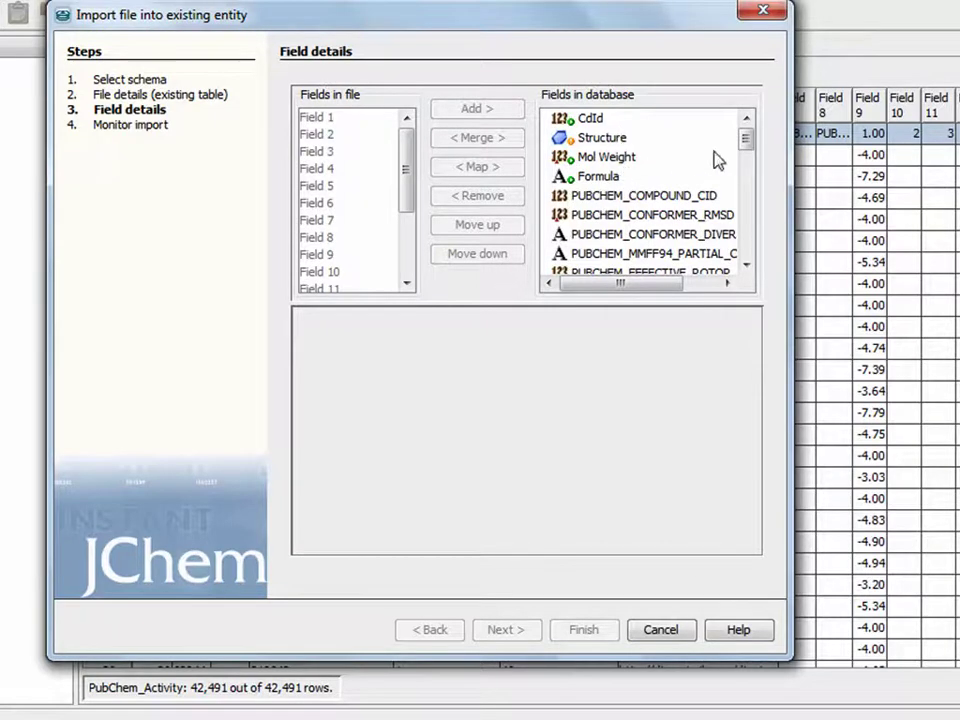
Step: Remove the proposed new fields Field 1 to Field 18 from the database fields of the import
{"action": "left_click_drag", "start_coordinate": [746, 140], "coordinate": [728, 217]}
{"action": "left_click", "coordinate": [612, 266]}
{"action": "left_click", "coordinate": [600, 180], "text": "shift"}
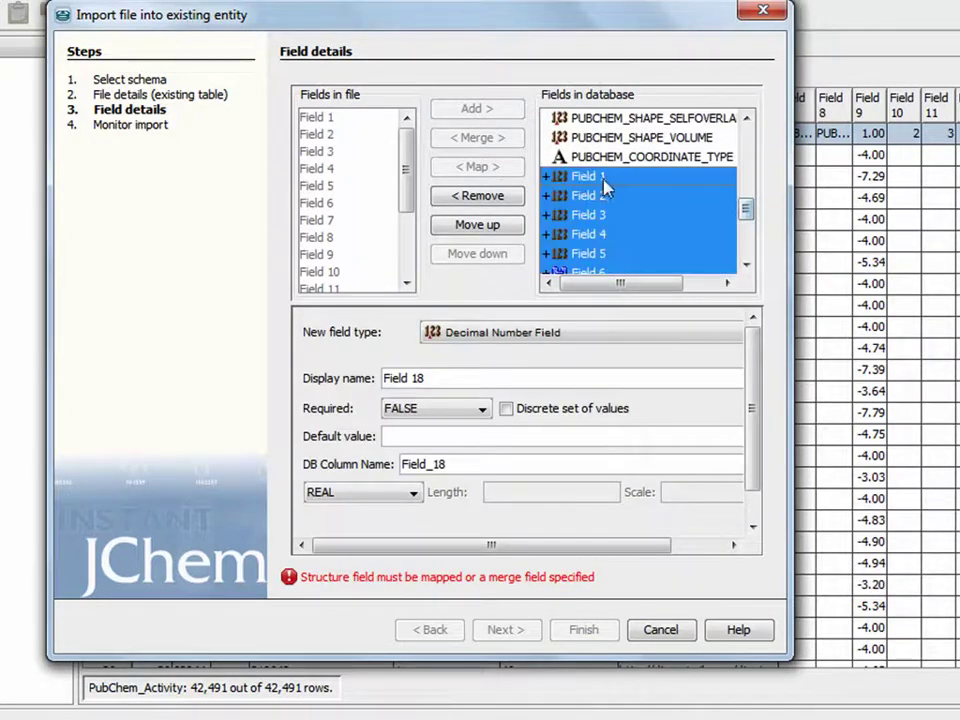
{"action": "left_click", "coordinate": [484, 198]}
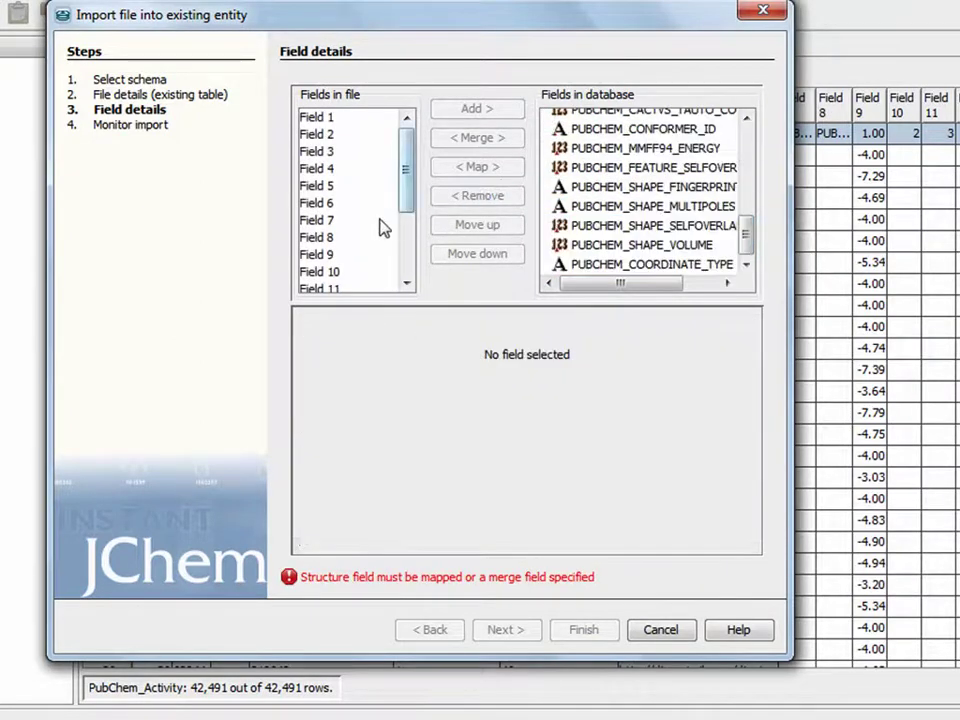
Step: Add Field 4 from the file as a new integer database field with the display name PUBCHEM_ACTIVITY_OUTCOME
{"action": "left_click", "coordinate": [333, 170]}
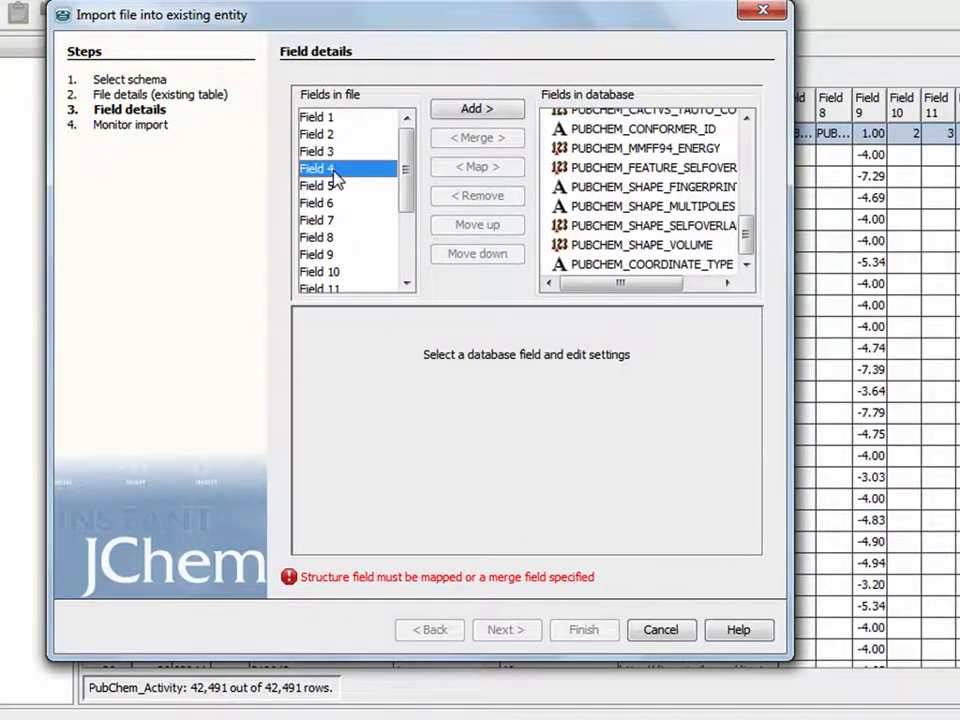
{"action": "left_click", "coordinate": [475, 110]}
{"action": "scroll", "coordinate": [748, 240], "scroll_direction": "down", "scroll_amount": 1}
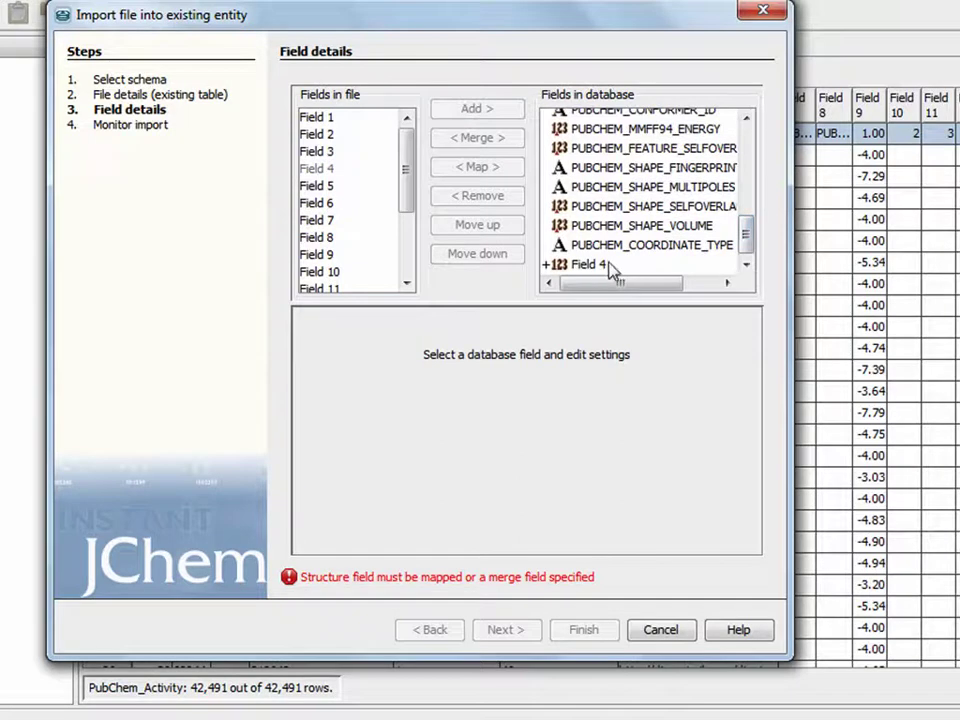
{"action": "left_click", "coordinate": [592, 265]}
{"action": "triple_click", "coordinate": [396, 378]}
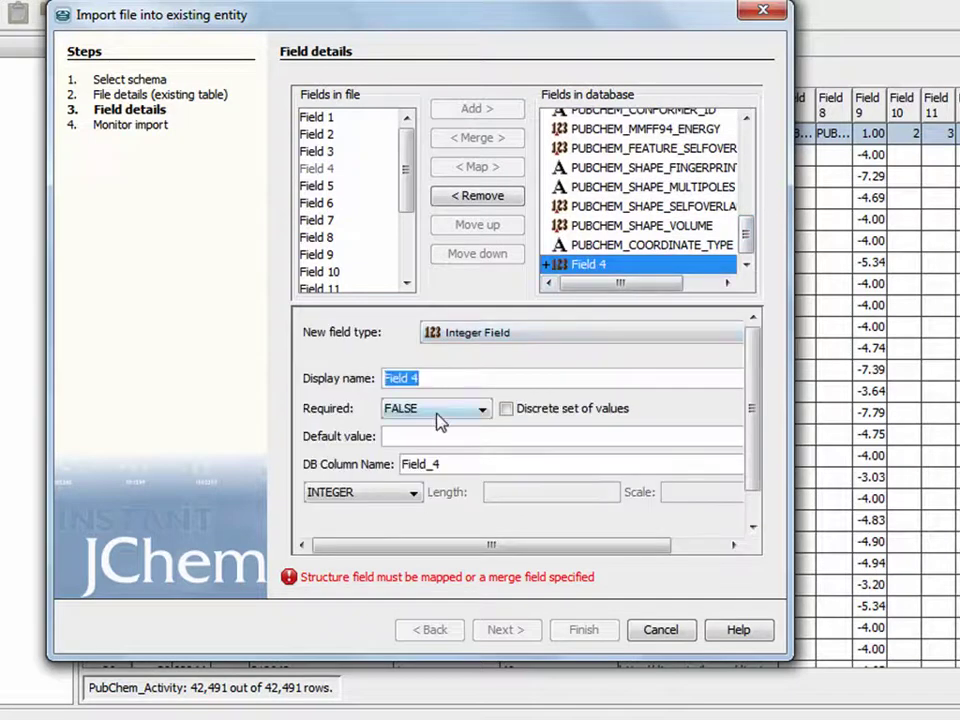
{"action": "type", "text": "PU"}
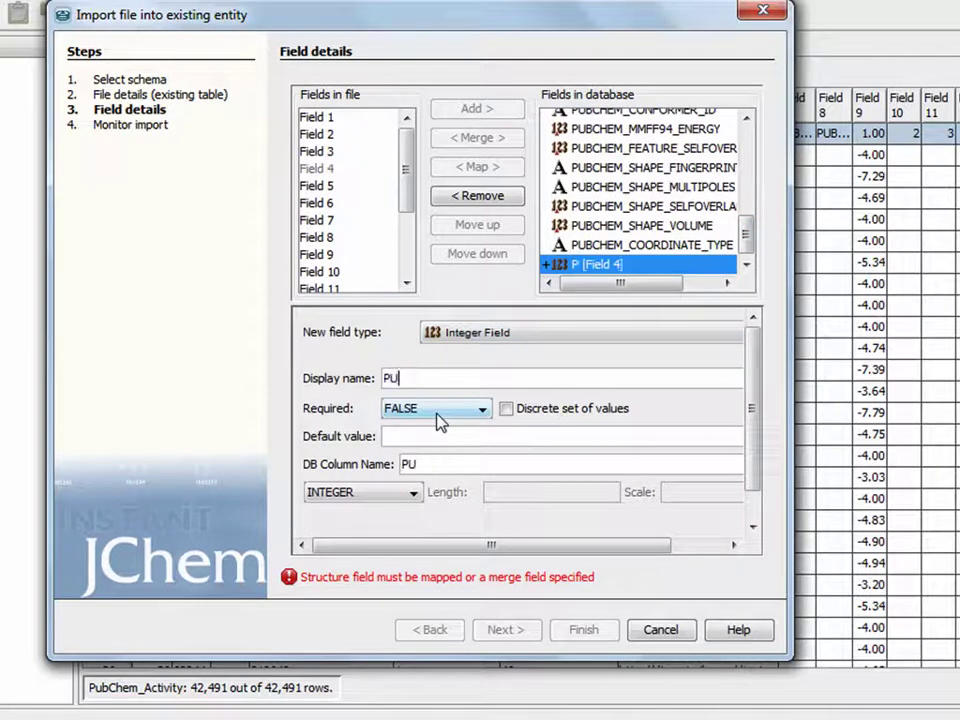
{"action": "type", "text": "BCHEM_"}
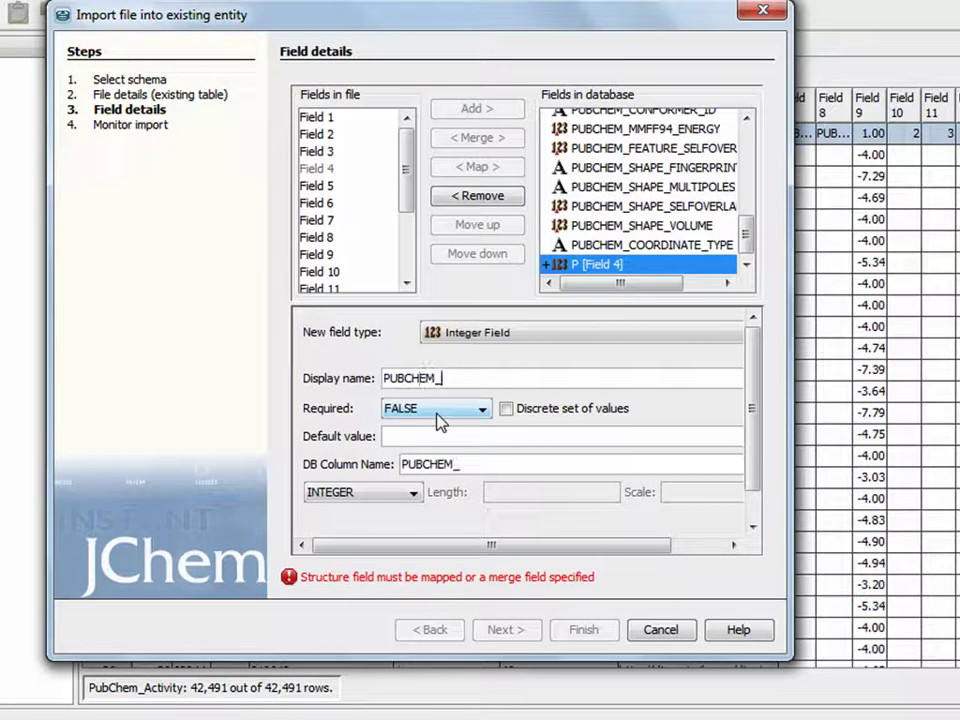
{"action": "type", "text": "ACTIVITY"}
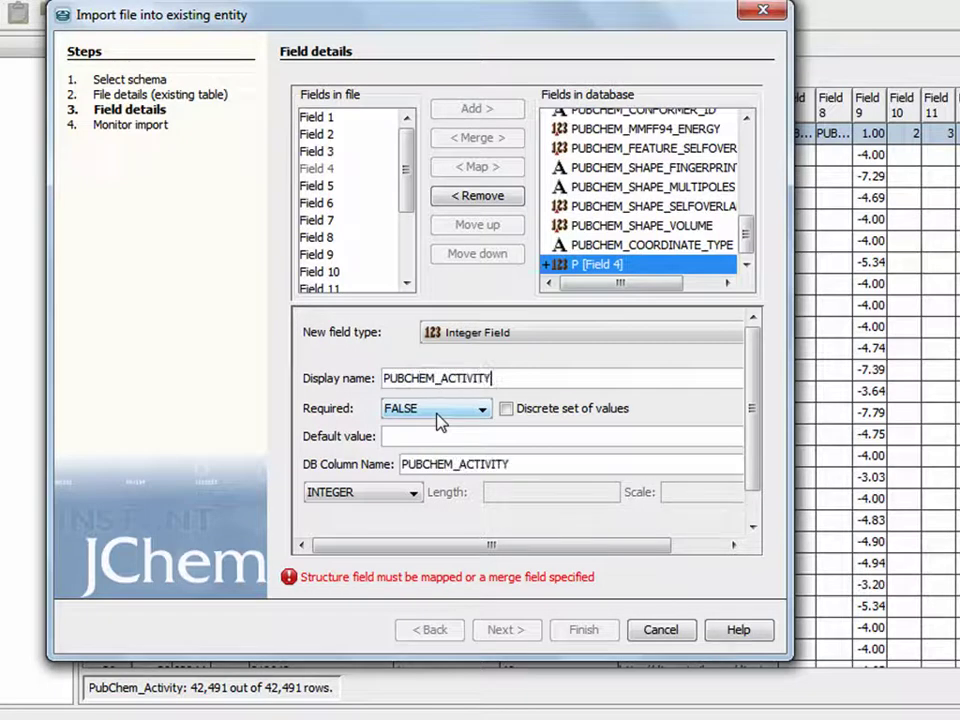
{"action": "type", "text": "_OUTCOME"}
Step: Add Field 5 from the file as a new integer database field with the display name PUBCHEM_ACTIVITY_SCORE
{"action": "left_click", "coordinate": [330, 186]}
{"action": "left_click", "coordinate": [477, 108]}
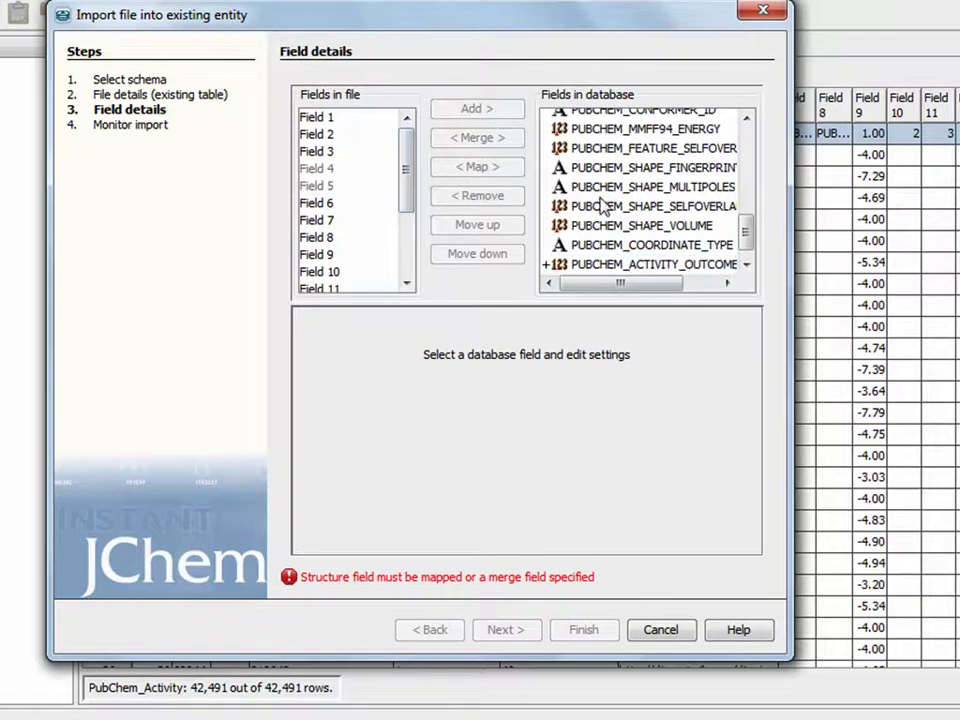
{"action": "scroll", "coordinate": [750, 236], "scroll_direction": "down", "scroll_amount": 1}
{"action": "left_click", "coordinate": [610, 267]}
{"action": "left_click_drag", "start_coordinate": [446, 374], "coordinate": [360, 390]}
{"action": "type", "text": "PUBCHEM_ACTIVITY_SCORE"}
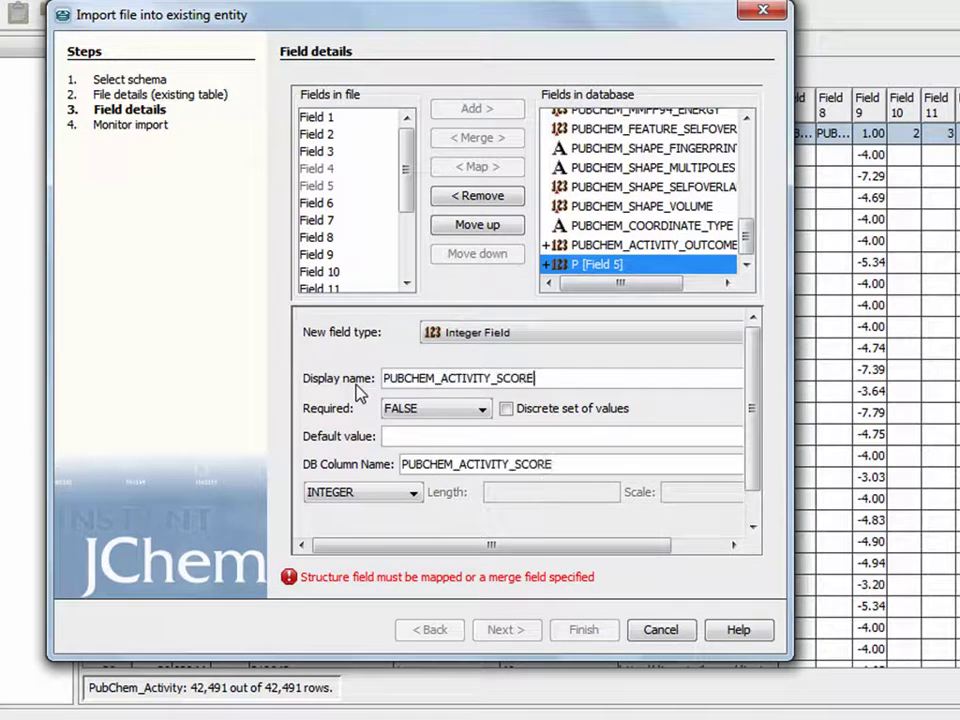
Step: Add Field 6 from the file as a new URL database field with the display name PUBCHEM_ACTIVITY_URL
{"action": "left_click", "coordinate": [320, 204]}
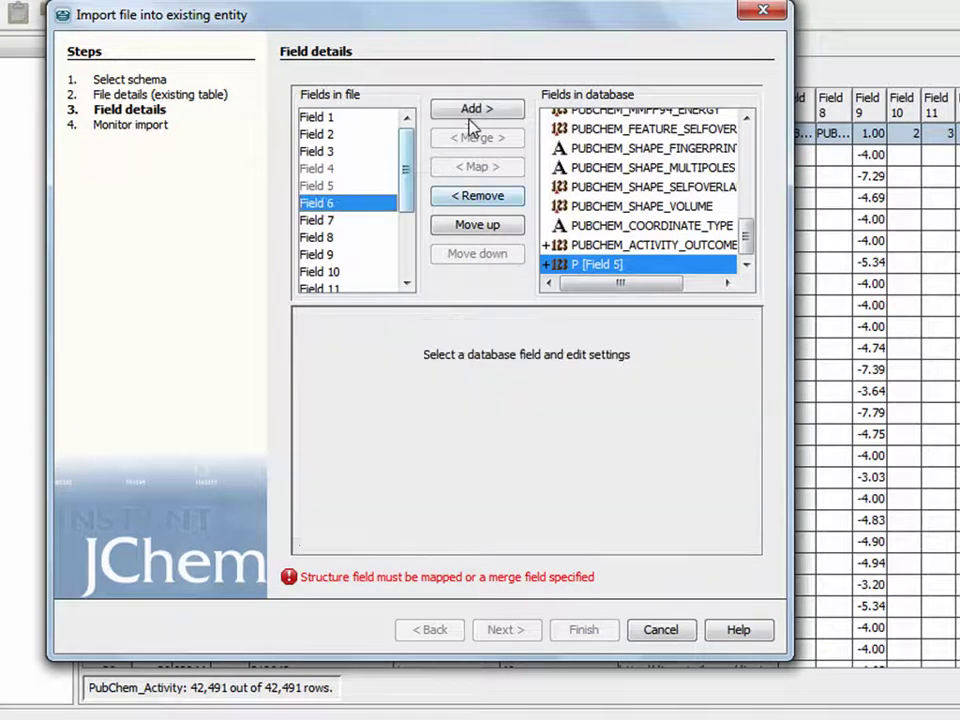
{"action": "left_click_drag", "start_coordinate": [320, 204], "coordinate": [573, 208]}
{"action": "scroll", "coordinate": [748, 238], "scroll_direction": "down", "scroll_amount": 1}
{"action": "left_click", "coordinate": [588, 265]}
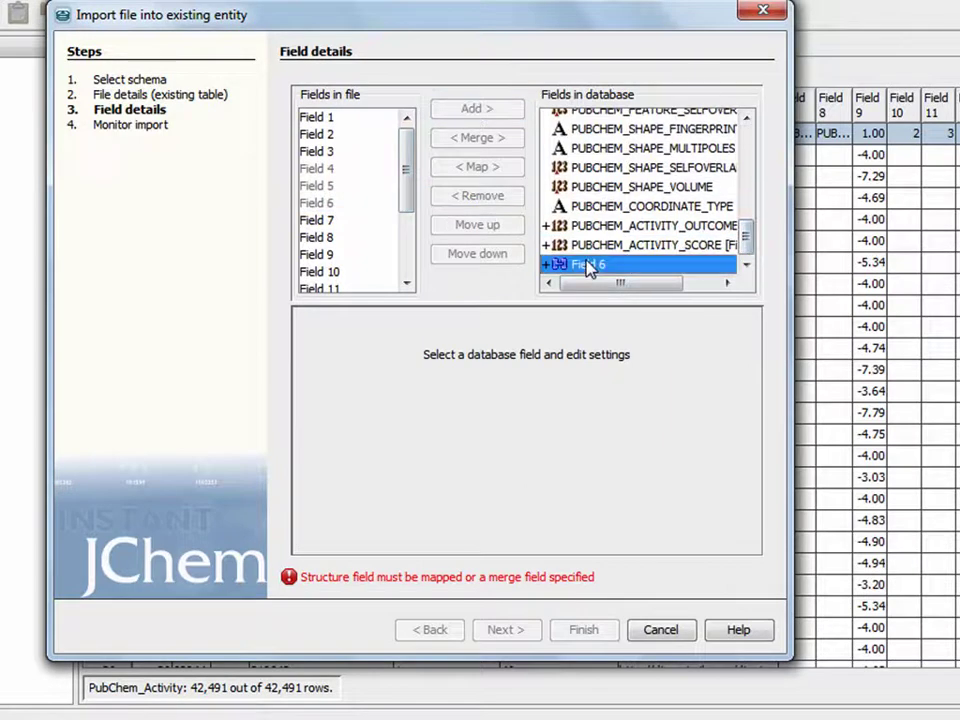
{"action": "left_click_drag", "start_coordinate": [441, 373], "coordinate": [375, 378]}
{"action": "type", "text": "PUBCHE"}
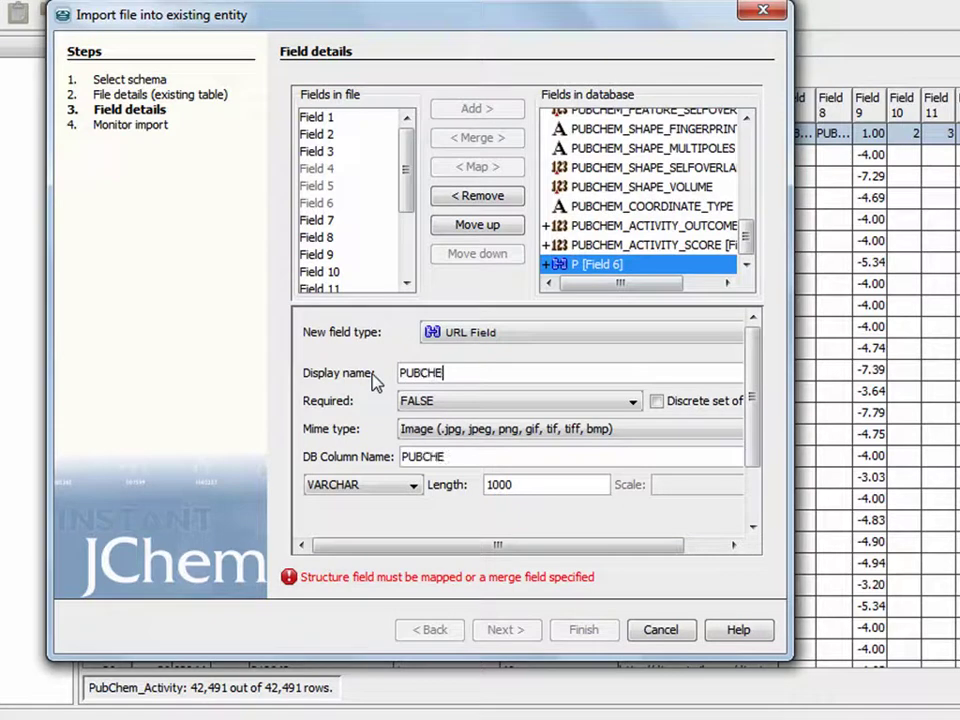
{"action": "type", "text": "M_ACTIV"}
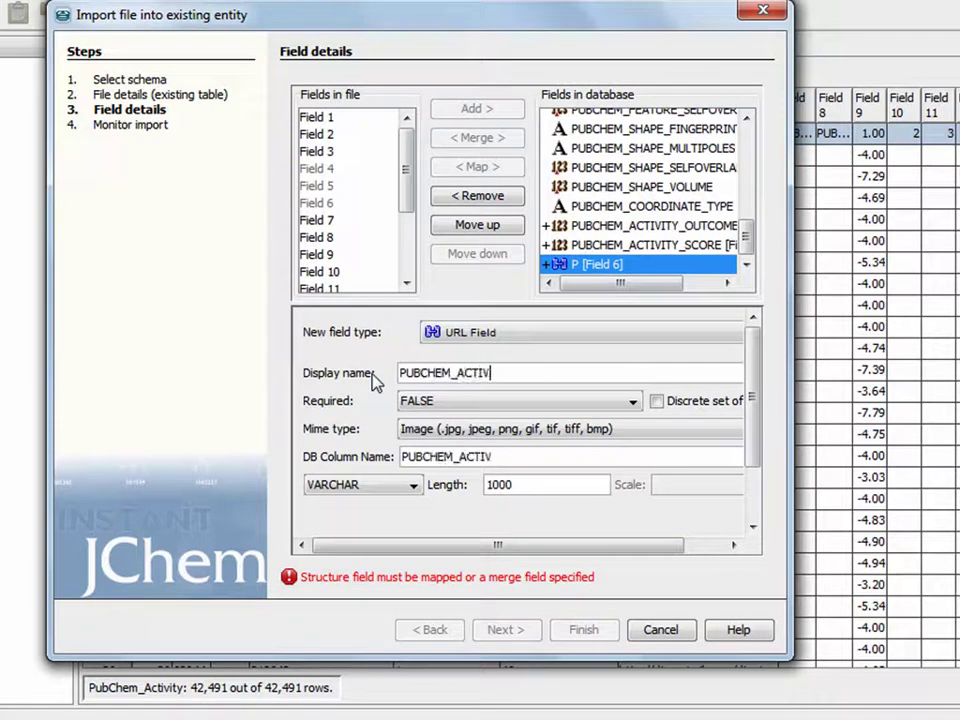
{"action": "type", "text": "ITY_URL"}
Step: Set Field 3 from the file as the merge field for the existing PUBCHEM_COMPOUND_CID database field
{"action": "left_click_drag", "start_coordinate": [746, 236], "coordinate": [748, 135]}
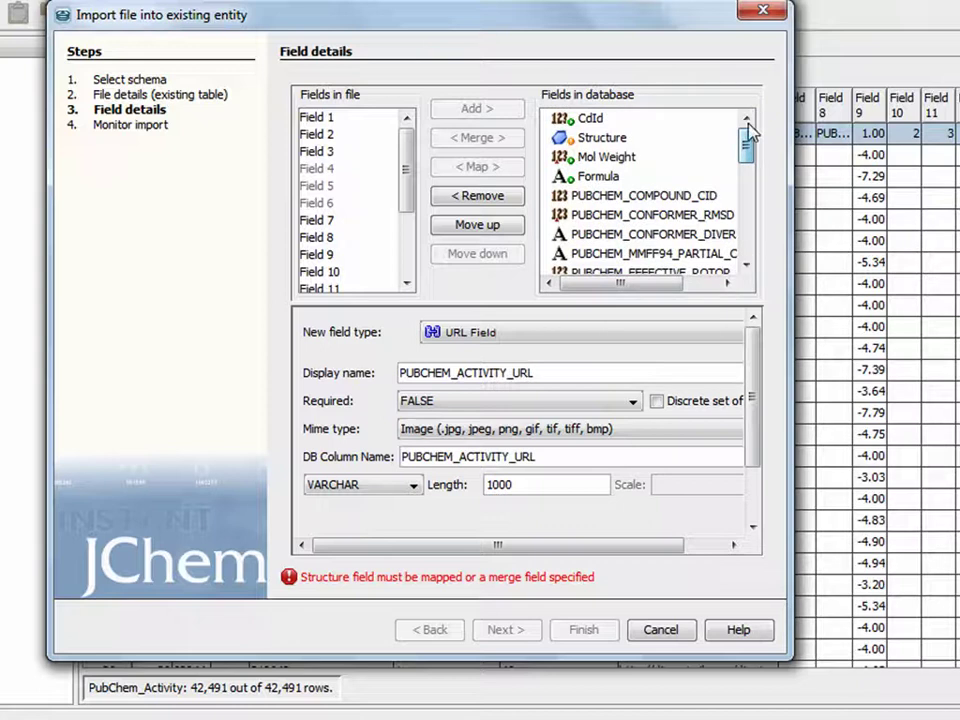
{"action": "left_click", "coordinate": [334, 156]}
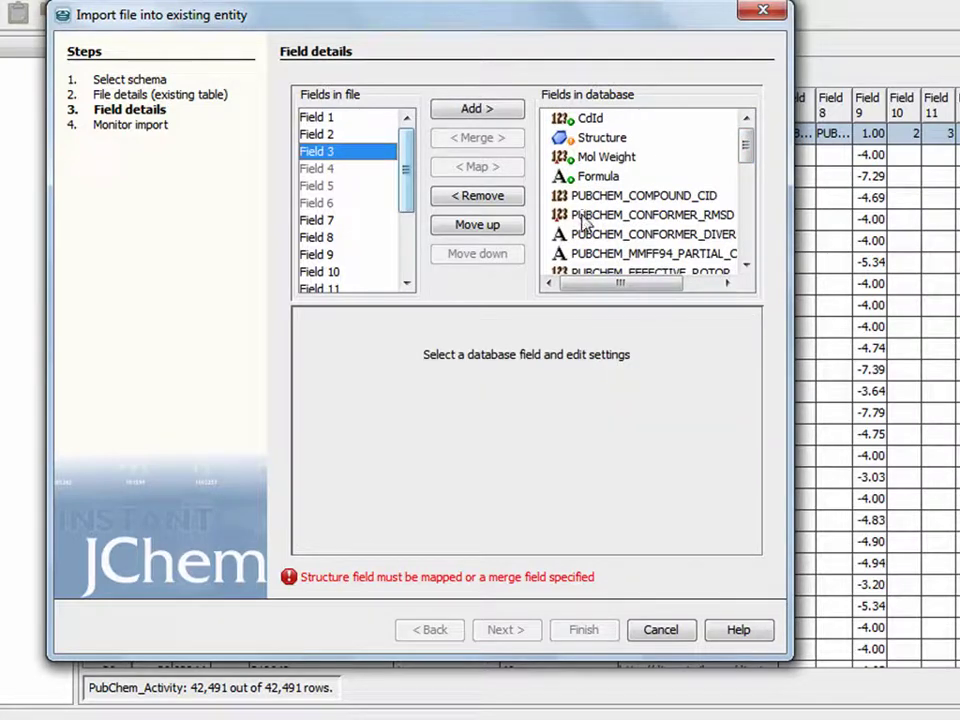
{"action": "left_click", "coordinate": [628, 198]}
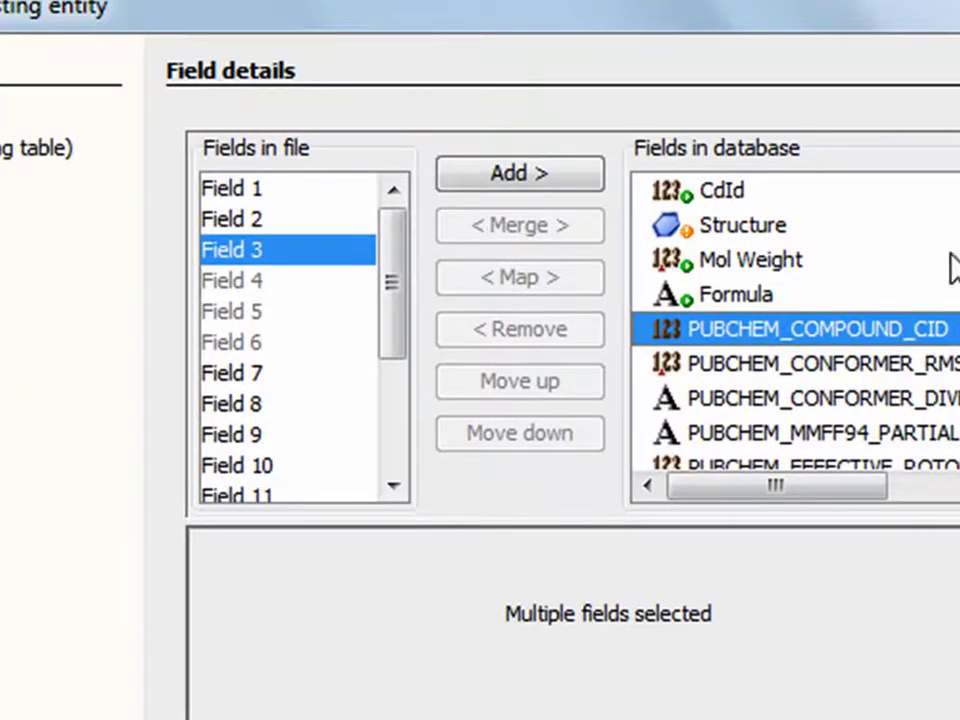
{"action": "scroll", "coordinate": [800, 330], "scroll_direction": "down", "scroll_amount": 10}
{"action": "left_click", "coordinate": [889, 460]}
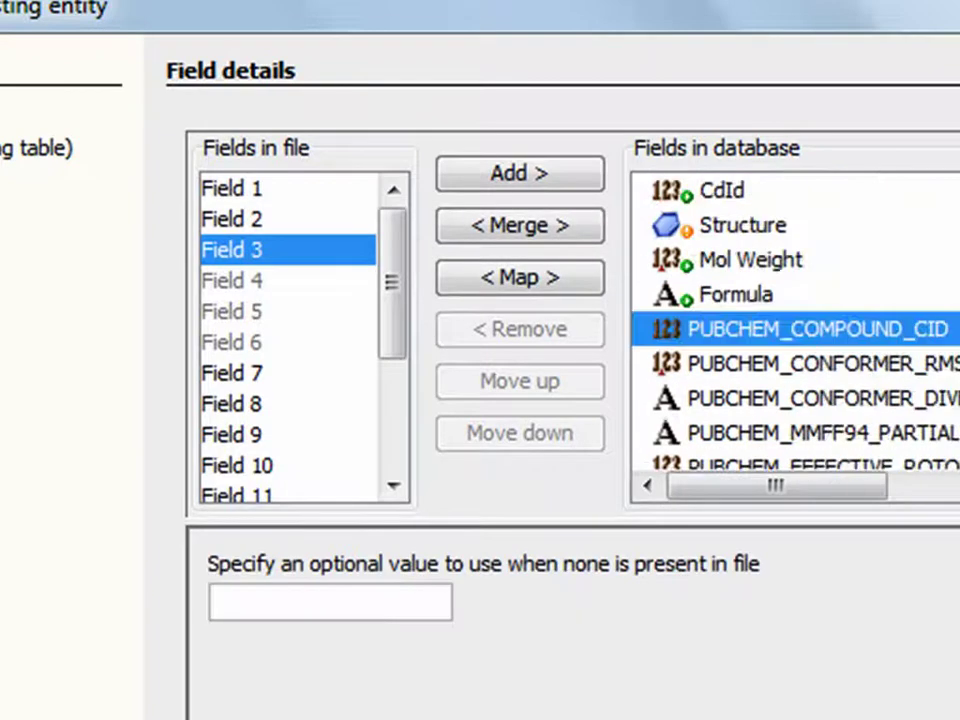
{"action": "left_click", "coordinate": [512, 232]}
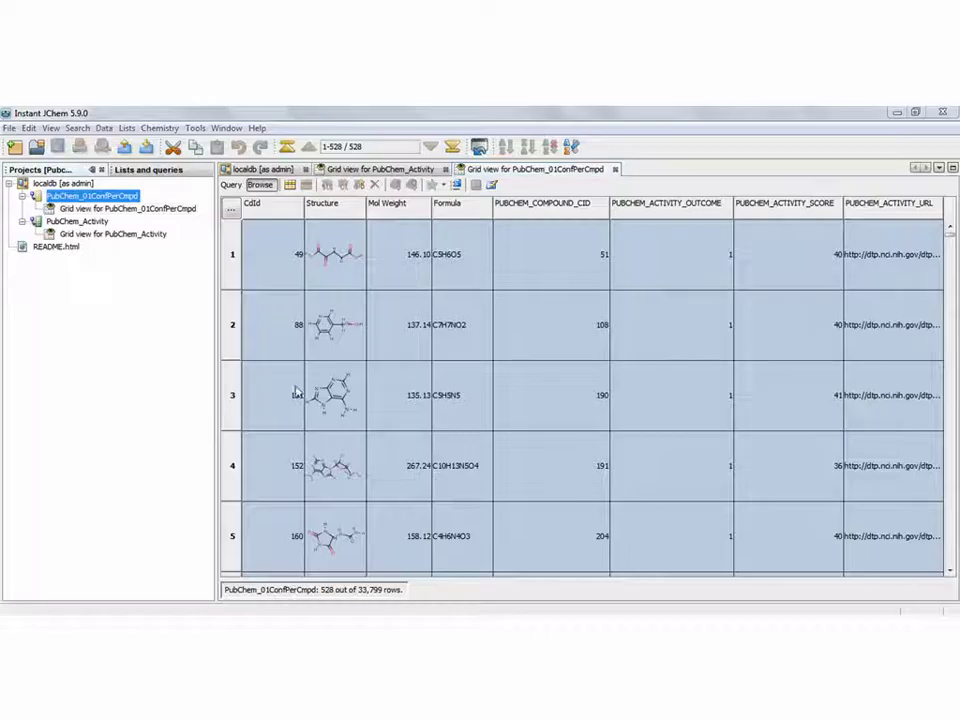
Step: Set up a file import into the PubChem_01ConfPerCmpd table with 3 - Copy.csv as the source and proceed to the field details
{"action": "right_click", "coordinate": [95, 199]}
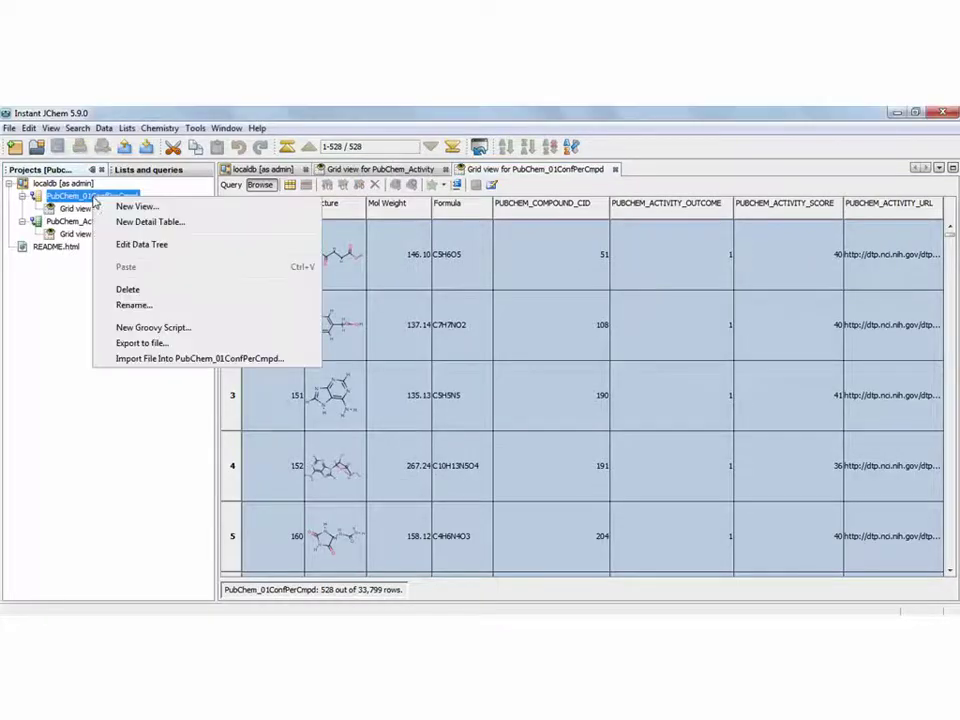
{"action": "left_click", "coordinate": [162, 358]}
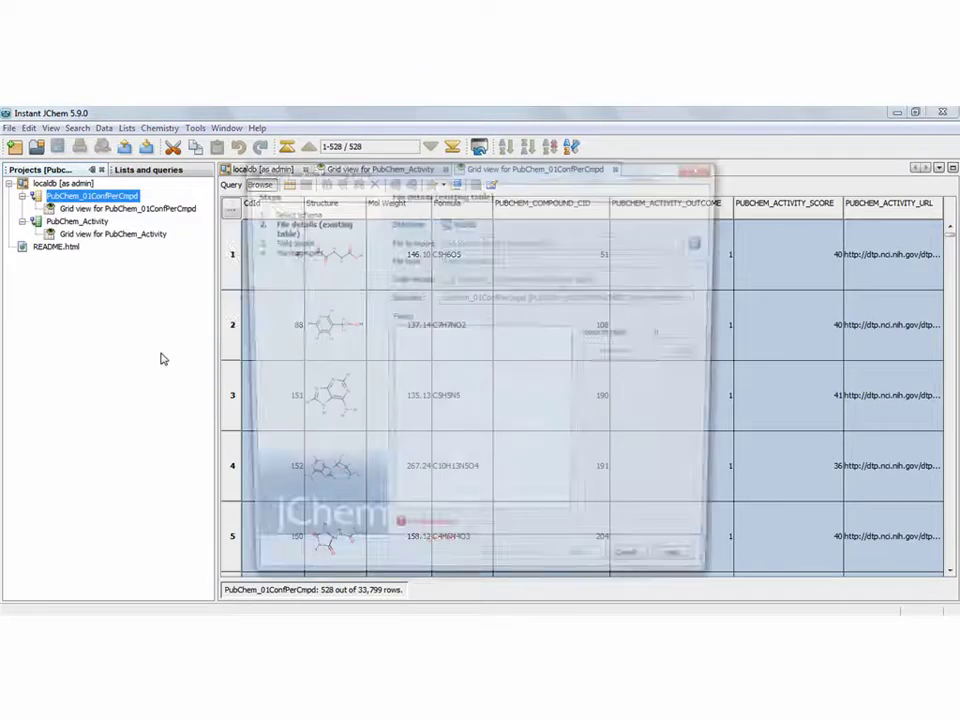
{"action": "left_click", "coordinate": [705, 242]}
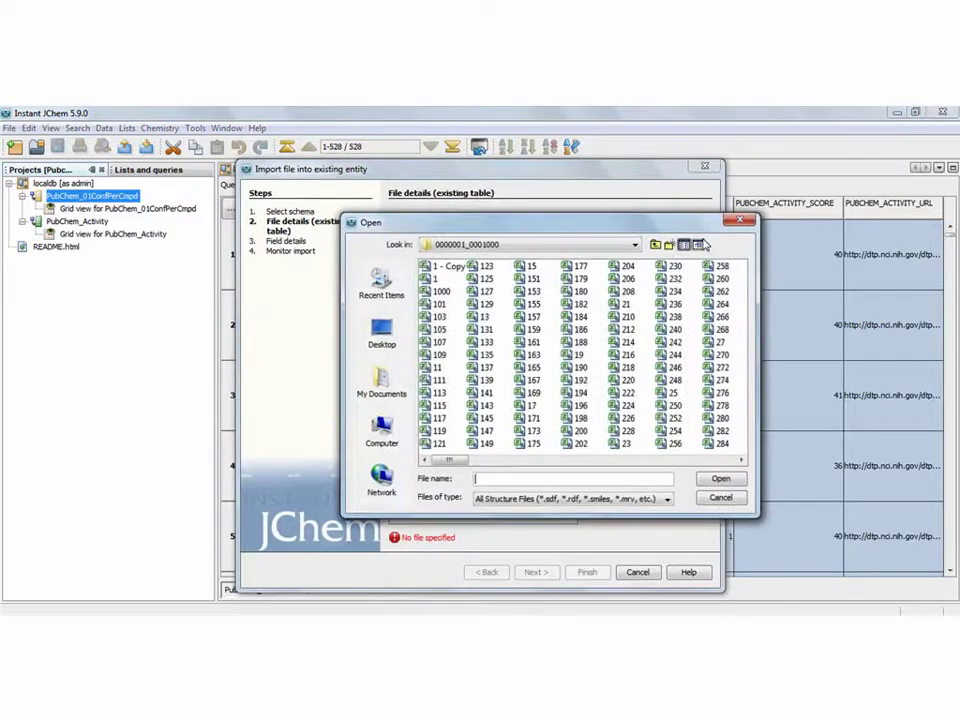
{"action": "left_click_drag", "start_coordinate": [452, 460], "coordinate": [489, 461]}
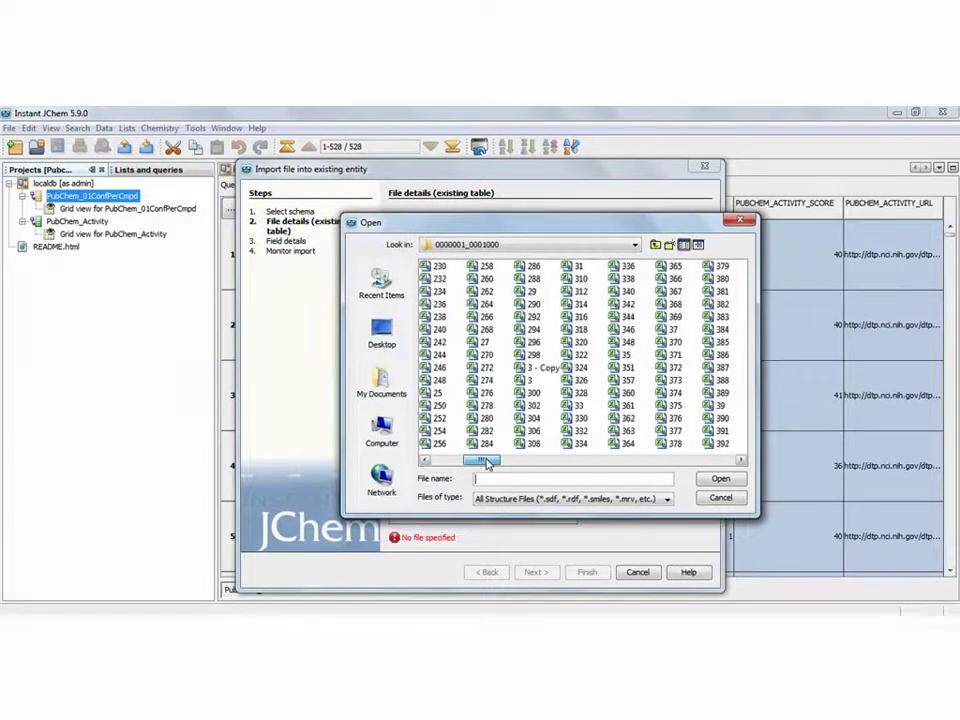
{"action": "left_click", "coordinate": [545, 370]}
{"action": "double_click", "coordinate": [549, 373]}
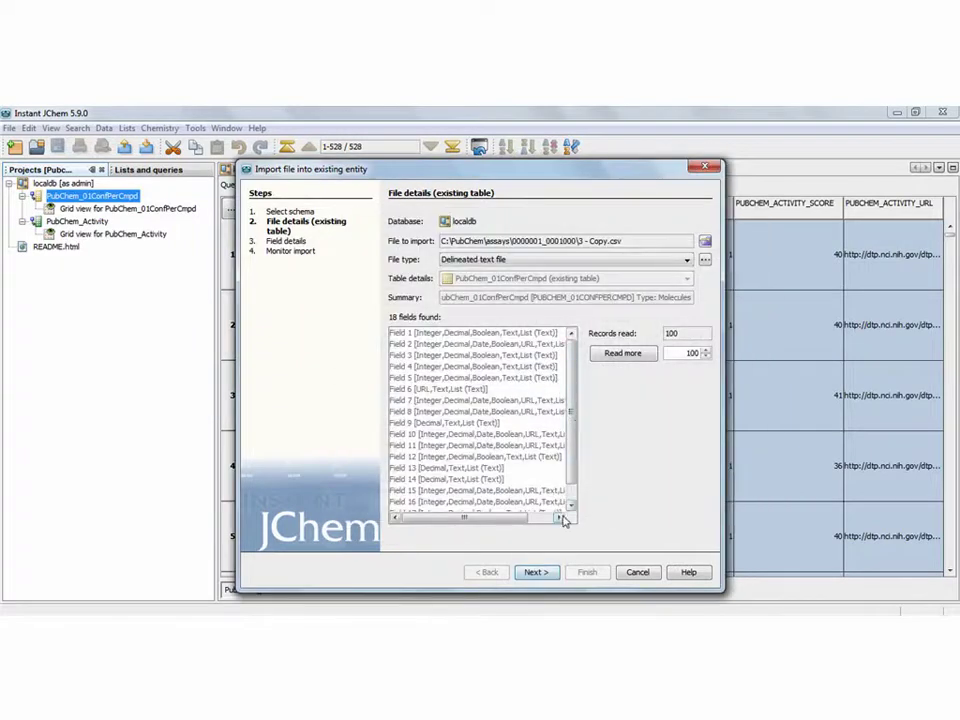
{"action": "left_click", "coordinate": [540, 574]}
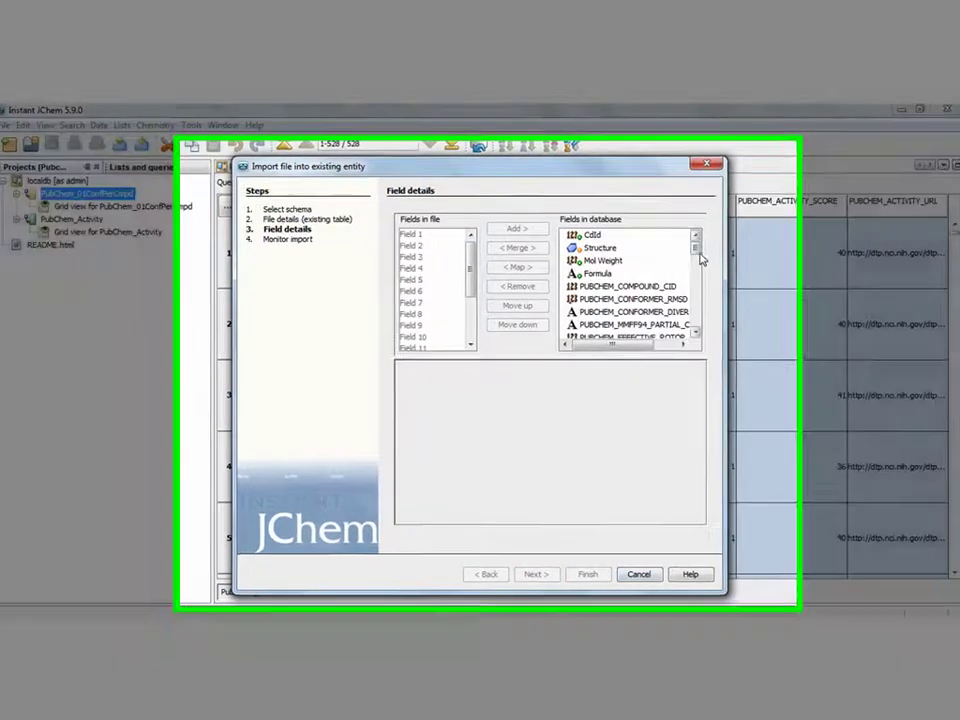
Step: Remove the proposed new fields Field 1 to Field 18 from the database fields of this second import
{"action": "left_click_drag", "start_coordinate": [693, 248], "coordinate": [696, 316]}
{"action": "left_click", "coordinate": [655, 295]}
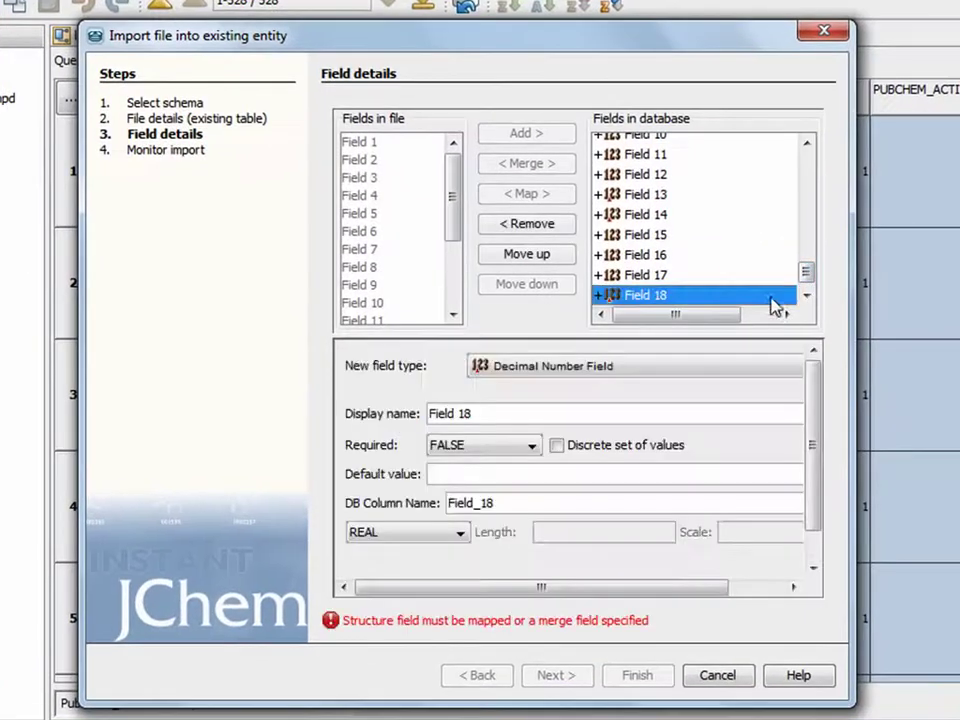
{"action": "left_click_drag", "start_coordinate": [806, 278], "coordinate": [808, 250]}
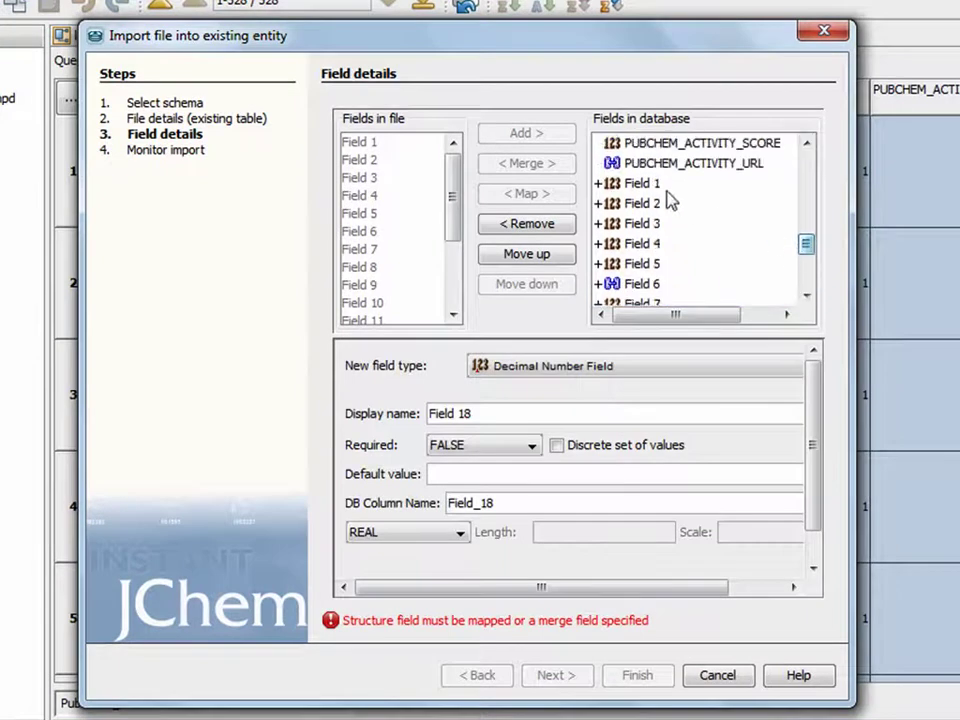
{"action": "left_click", "coordinate": [652, 188], "text": "shift"}
{"action": "left_click", "coordinate": [545, 228]}
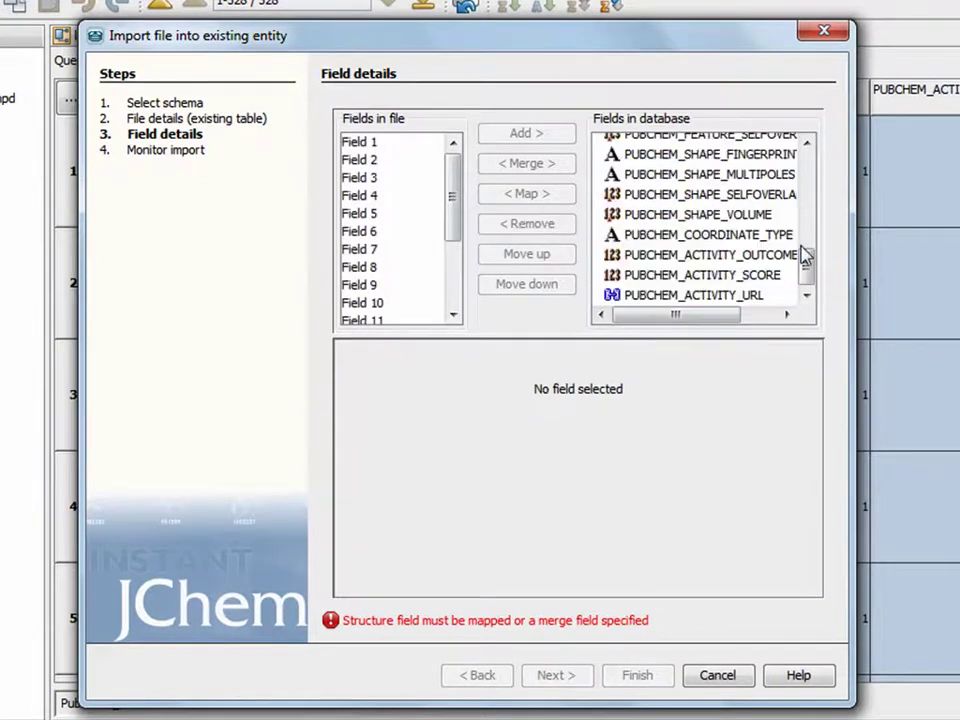
Step: Map Field 4, Field 5 and Field 6 to the existing PUBCHEM_ACTIVITY_OUTCOME, PUBCHEM_ACTIVITY_SCORE and PUBCHEM_ACTIVITY_URL database fields respectively
{"action": "left_click", "coordinate": [380, 196]}
{"action": "left_click", "coordinate": [704, 255]}
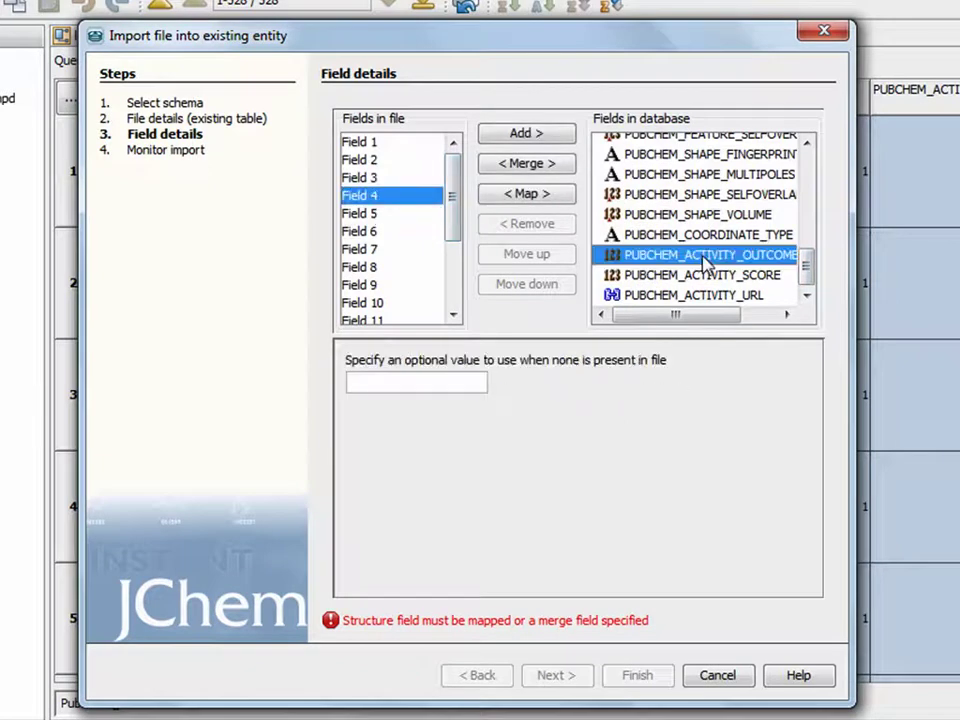
{"action": "left_click", "coordinate": [530, 194]}
{"action": "left_click", "coordinate": [378, 213]}
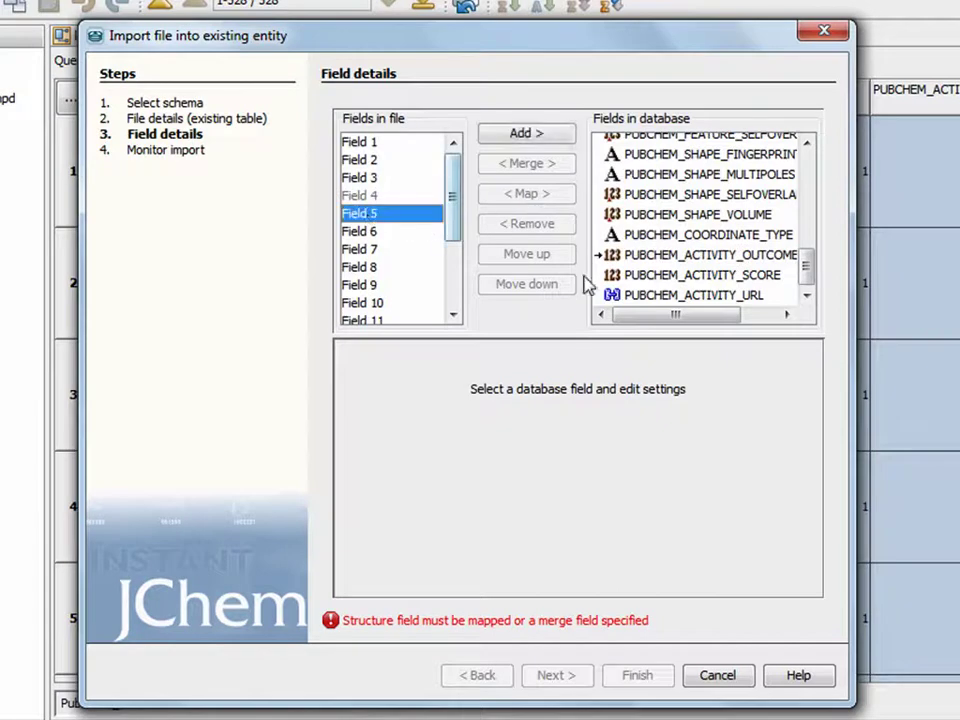
{"action": "left_click", "coordinate": [706, 277]}
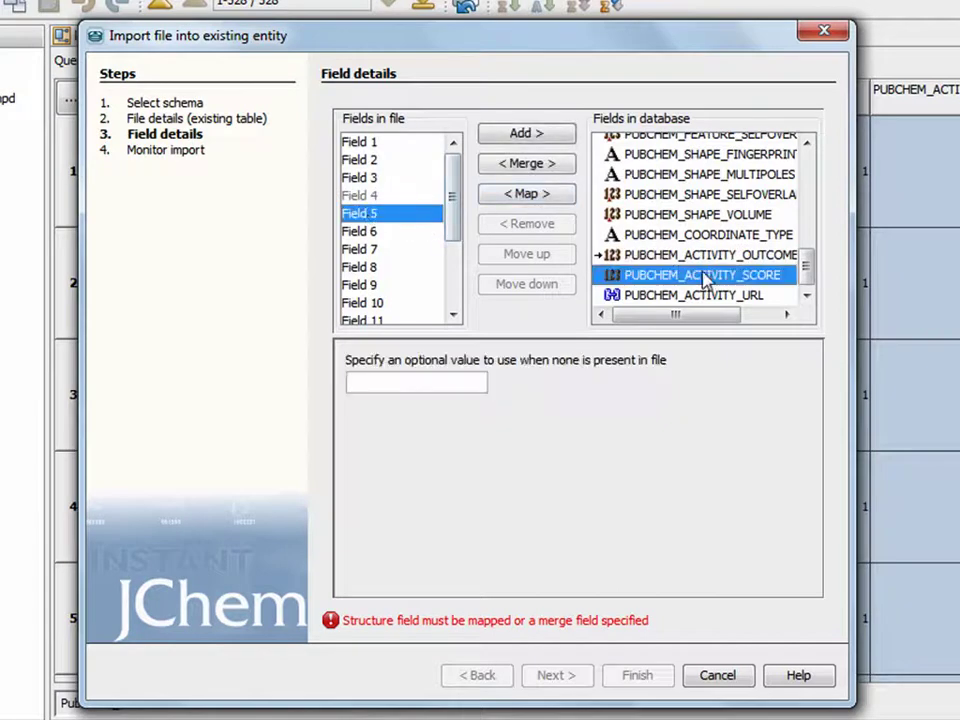
{"action": "left_click", "coordinate": [543, 195]}
{"action": "left_click", "coordinate": [372, 231]}
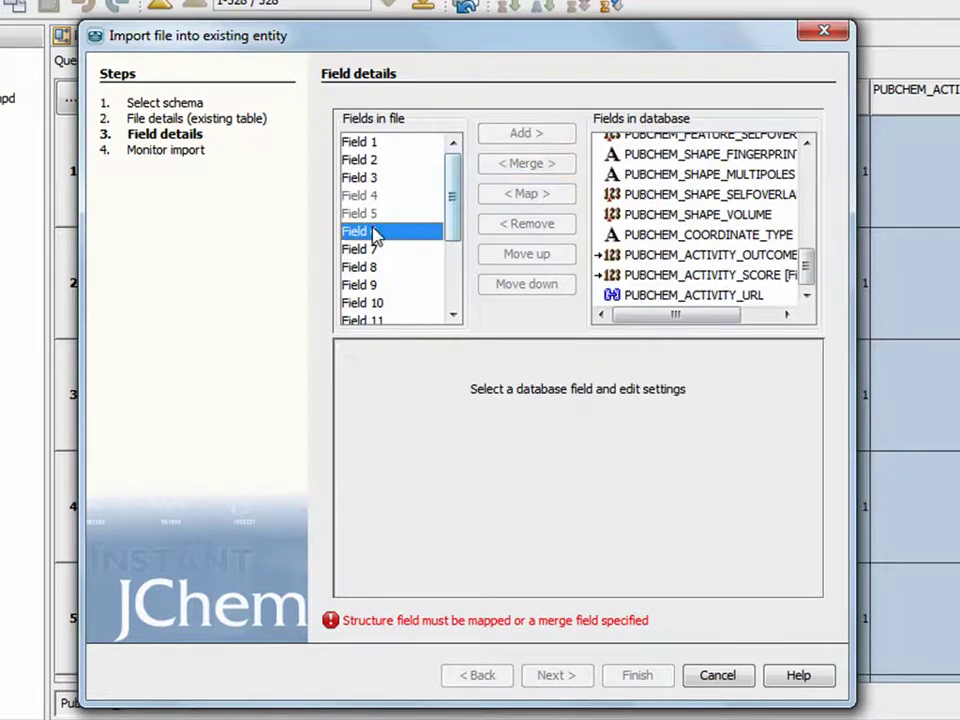
{"action": "left_click", "coordinate": [670, 295]}
{"action": "left_click", "coordinate": [530, 196]}
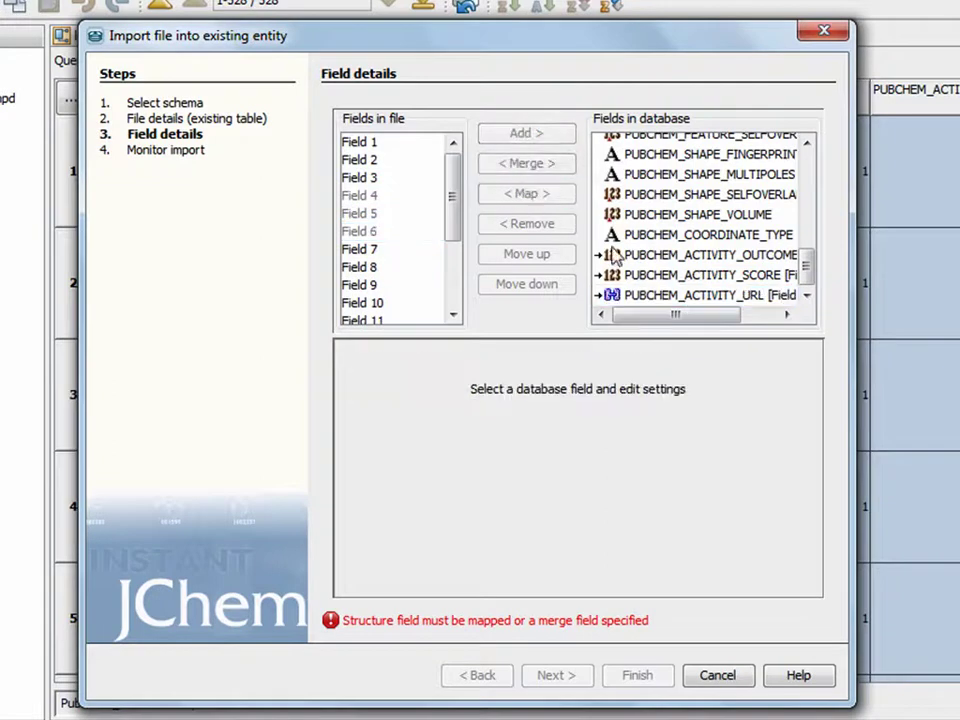
Step: Merge Field 3 from the file with PUBCHEM_COMPOUND_CID and start importing the data
{"action": "left_click", "coordinate": [368, 180]}
{"action": "left_click_drag", "start_coordinate": [806, 272], "coordinate": [812, 178]}
{"action": "left_click", "coordinate": [681, 224]}
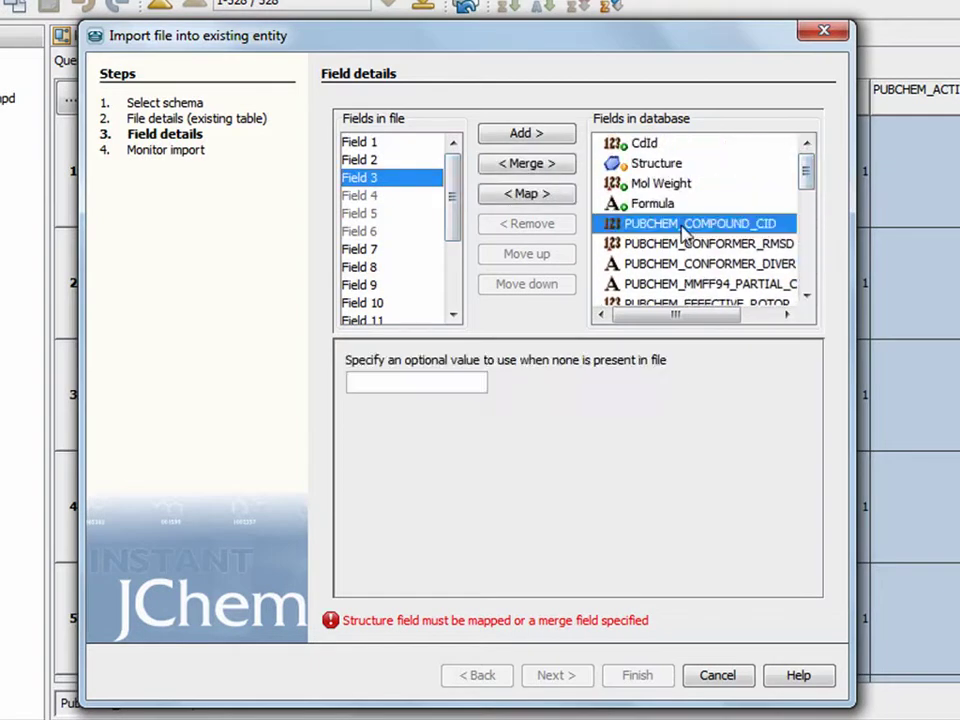
{"action": "left_click", "coordinate": [527, 166]}
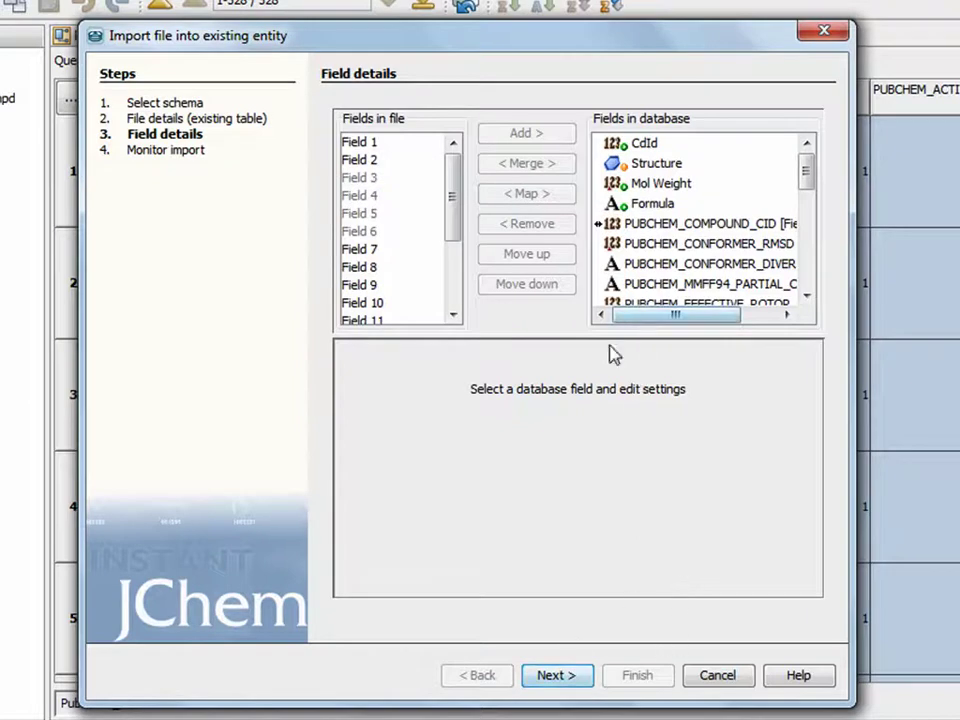
{"action": "left_click", "coordinate": [572, 677]}
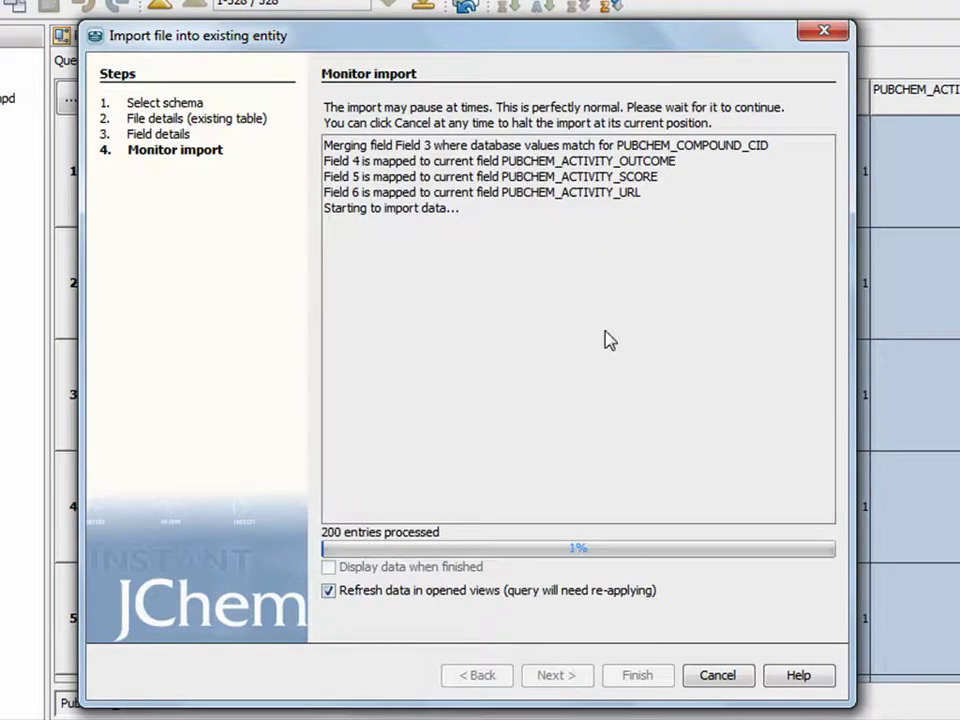
{"action": "left_click_drag", "start_coordinate": [567, 54], "coordinate": [568, 40]}
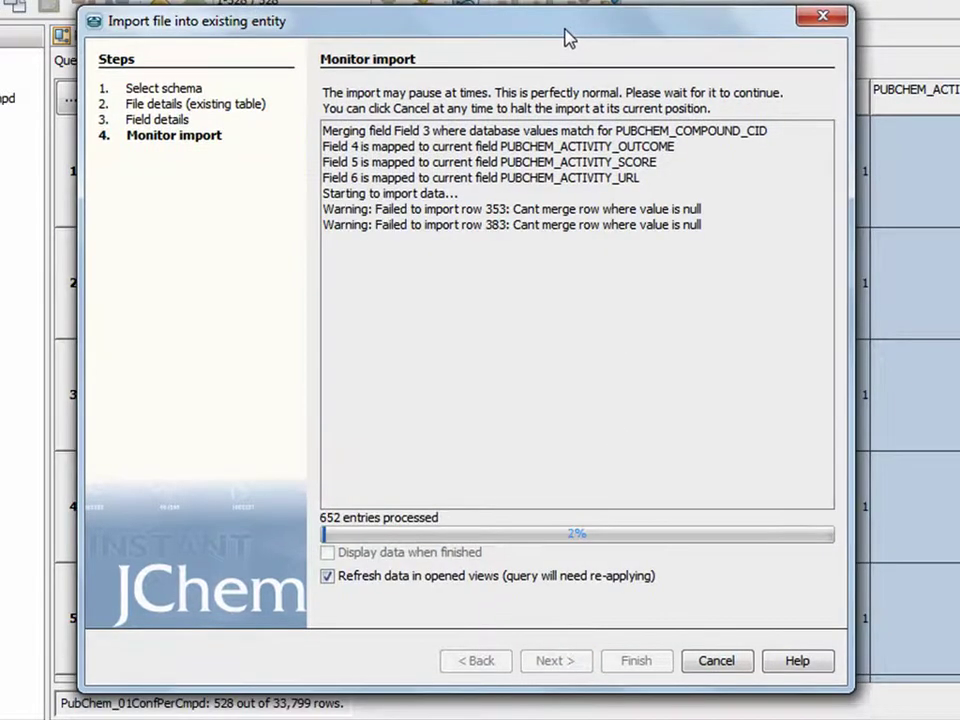